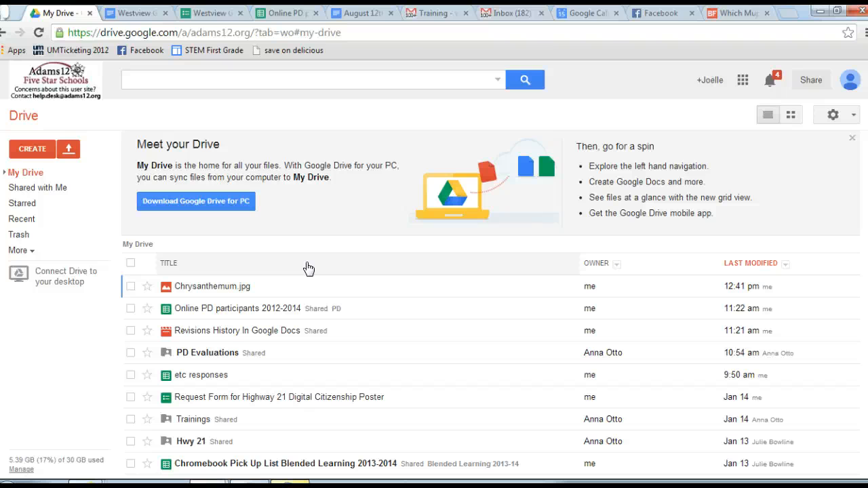
Add the document "Assessment Design and Schedule" from Shared with Me to My Drive, and open My Drive to check it
{"action": "left_click", "coordinate": [27, 190]}
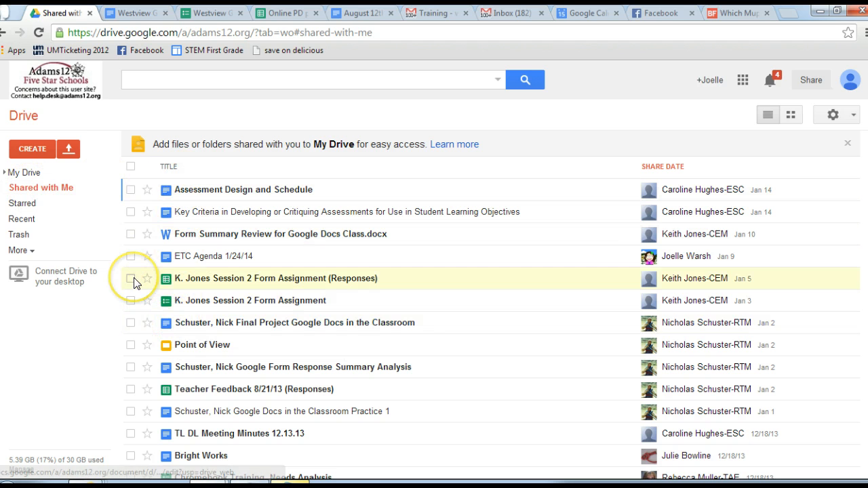
{"action": "left_click", "coordinate": [204, 192]}
{"action": "left_click_drag", "start_coordinate": [204, 193], "coordinate": [69, 172]}
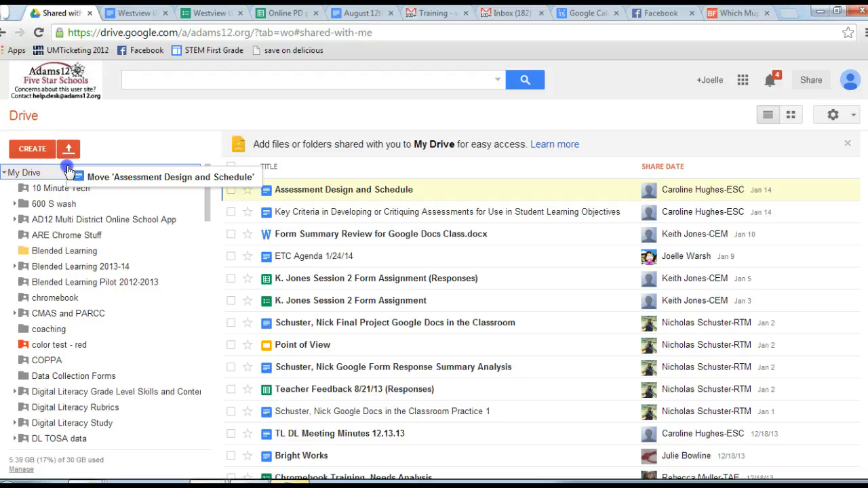
{"action": "left_click_drag", "start_coordinate": [69, 171], "coordinate": [70, 172]}
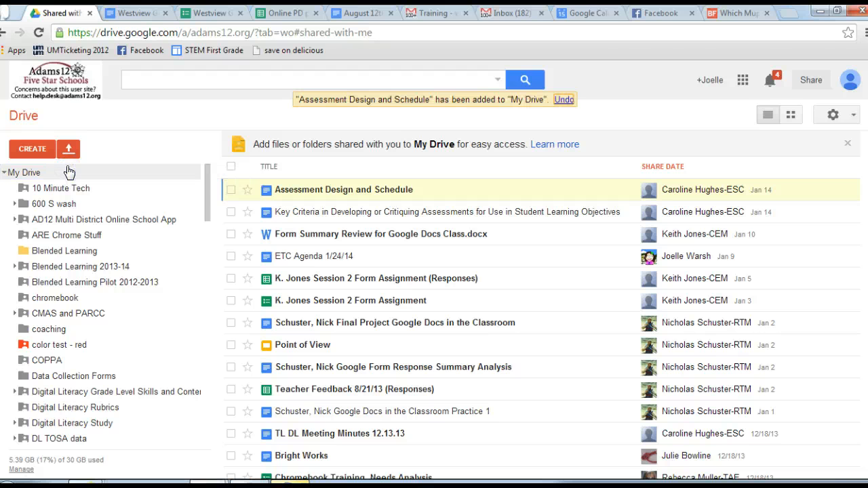
{"action": "left_click", "coordinate": [68, 150]}
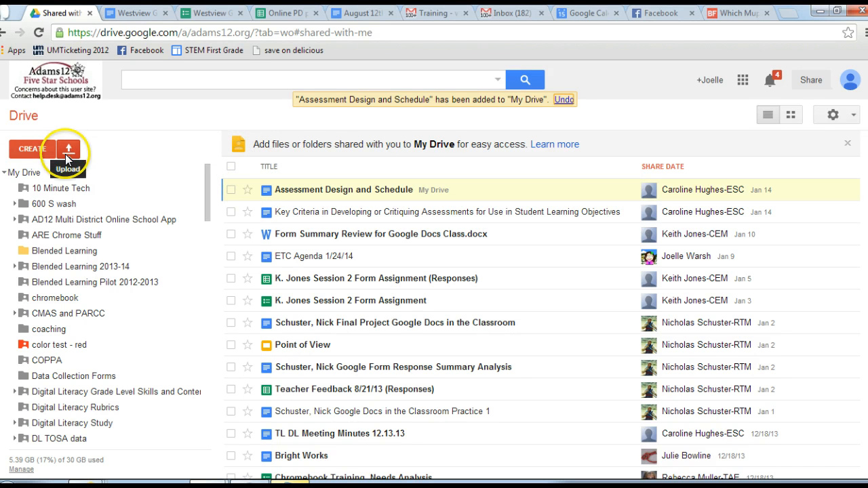
{"action": "left_click", "coordinate": [31, 173]}
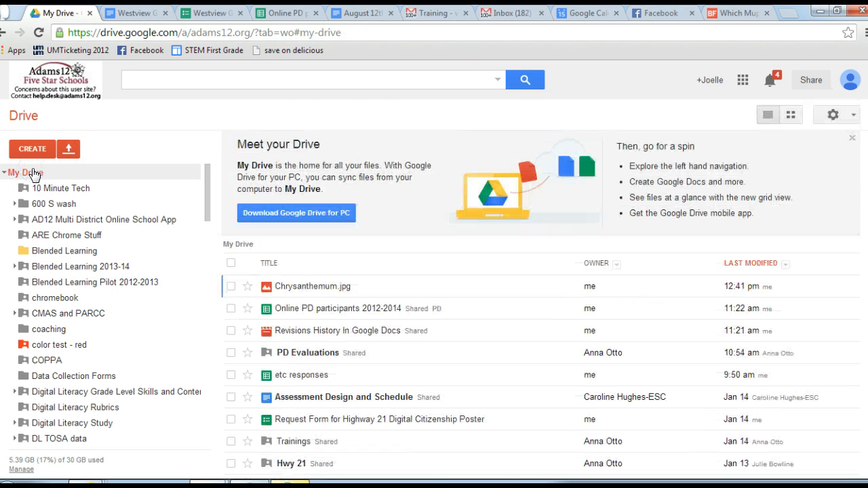
{"action": "left_click", "coordinate": [339, 405]}
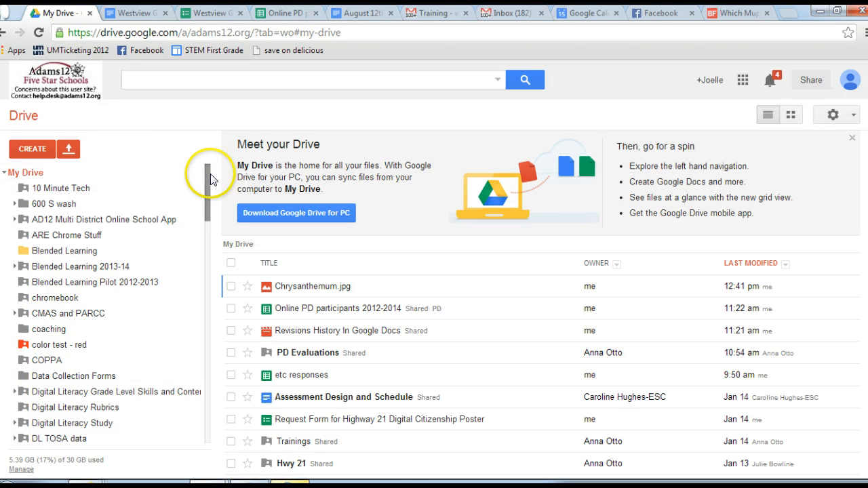
Collapse the My Drive folder tree, return to Shared with Me, and expand the tree again to examine its folders alongside the shared files
{"action": "mouse_move", "coordinate": [206, 174]}
{"action": "left_mouse_down"}
{"action": "mouse_move", "coordinate": [208, 280]}
{"action": "mouse_move", "coordinate": [196, 170]}
{"action": "left_mouse_up"}
{"action": "left_click", "coordinate": [6, 172]}
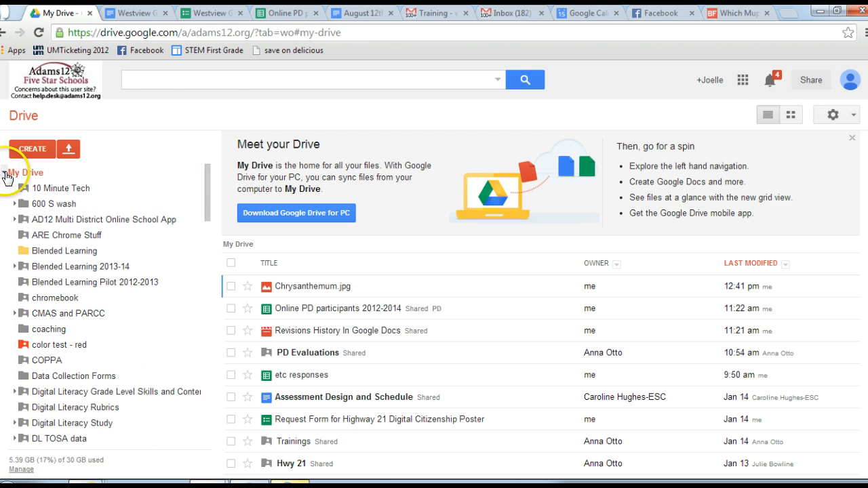
{"action": "left_click", "coordinate": [27, 191]}
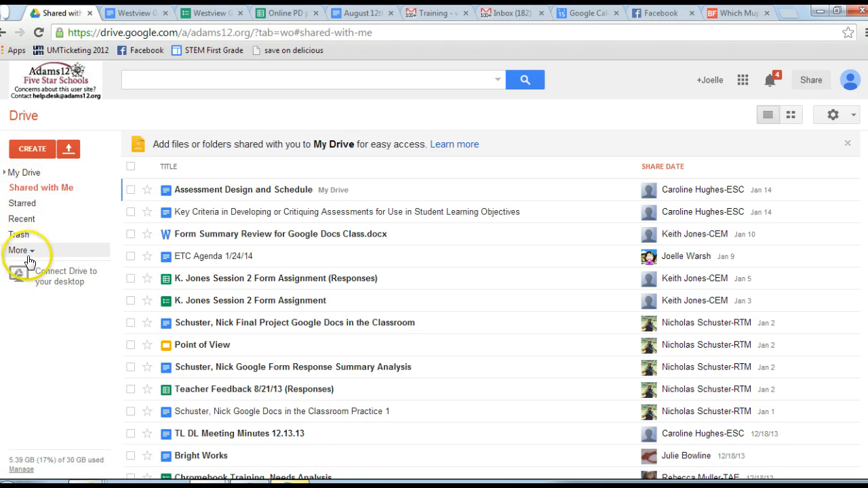
{"action": "left_click", "coordinate": [4, 174]}
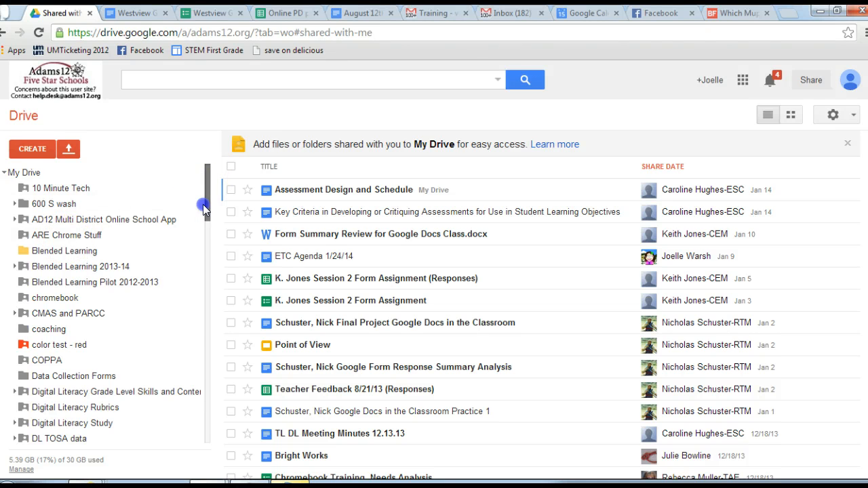
{"action": "left_click", "coordinate": [203, 243]}
{"action": "left_click_drag", "start_coordinate": [203, 244], "coordinate": [201, 165]}
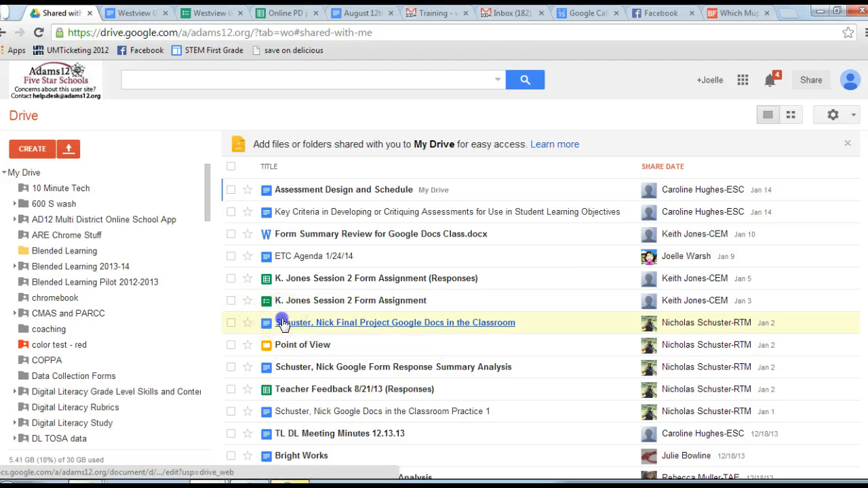
{"action": "left_click_drag", "start_coordinate": [266, 324], "coordinate": [326, 318]}
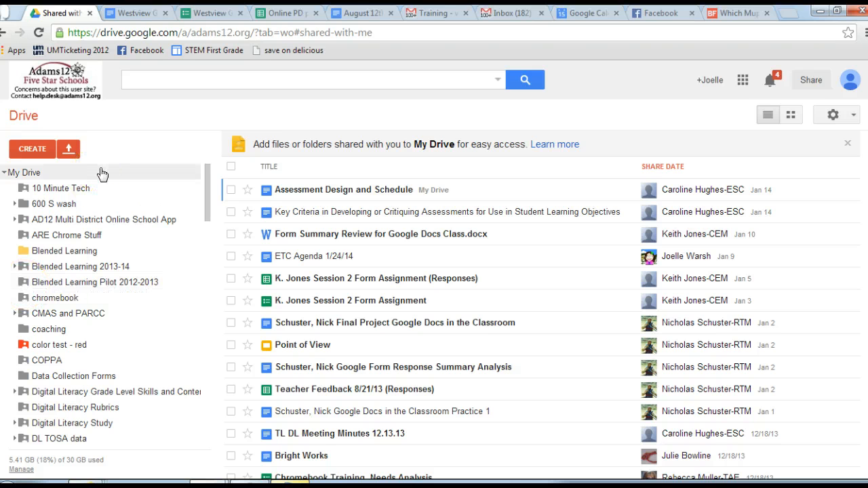
View the contents of the 10 Minute Tech folder and return to the My Drive file list
{"action": "left_click", "coordinate": [66, 188]}
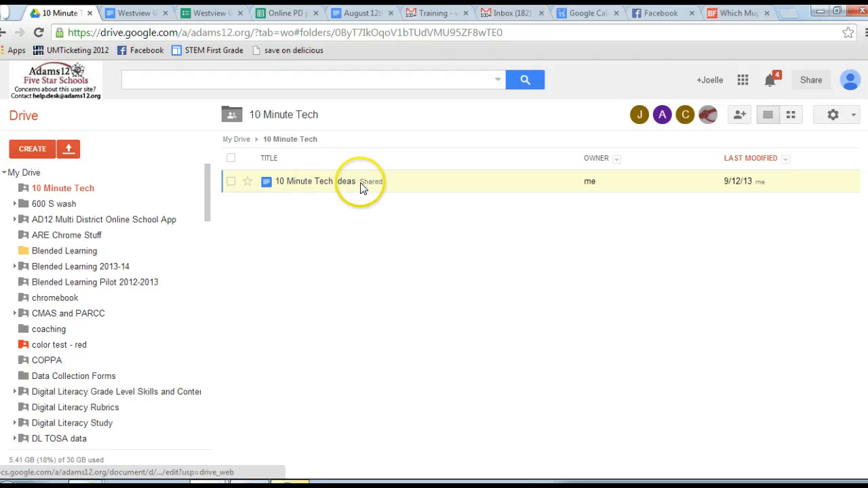
{"action": "left_click", "coordinate": [309, 139]}
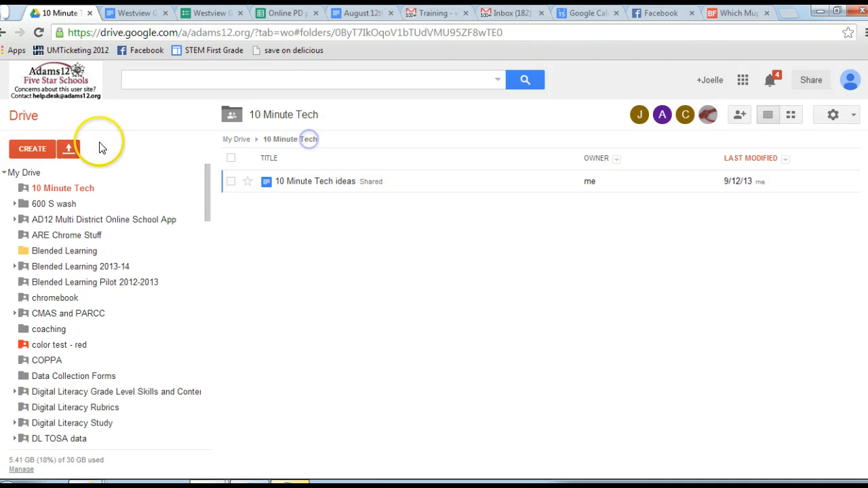
{"action": "left_click", "coordinate": [27, 174]}
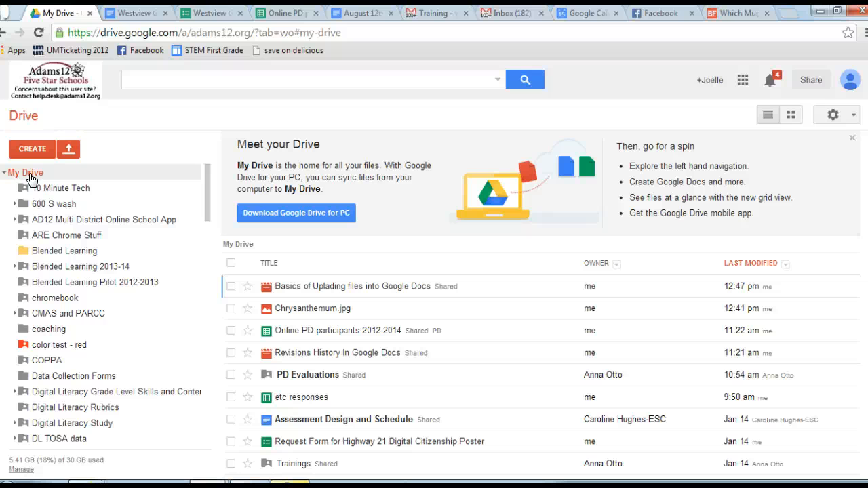
Create a new folder in My Drive named with the person's last name and first name
{"action": "left_click", "coordinate": [35, 150]}
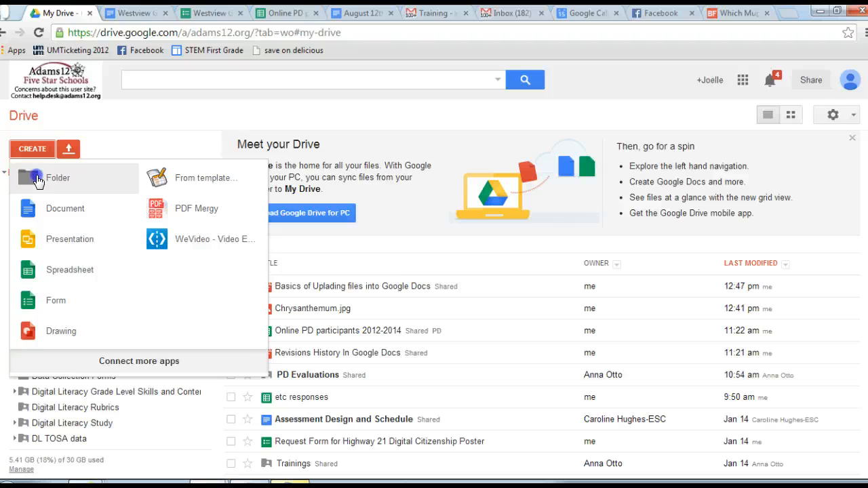
{"action": "left_click", "coordinate": [38, 179]}
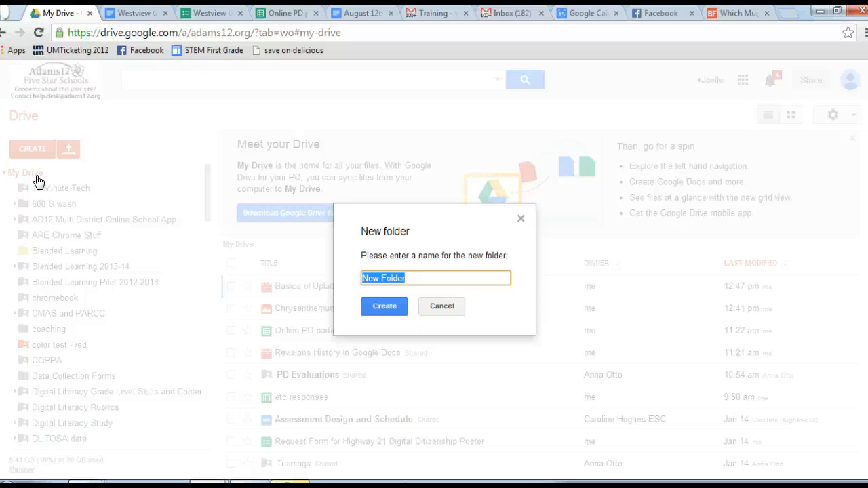
{"action": "type", "text": "SM"}
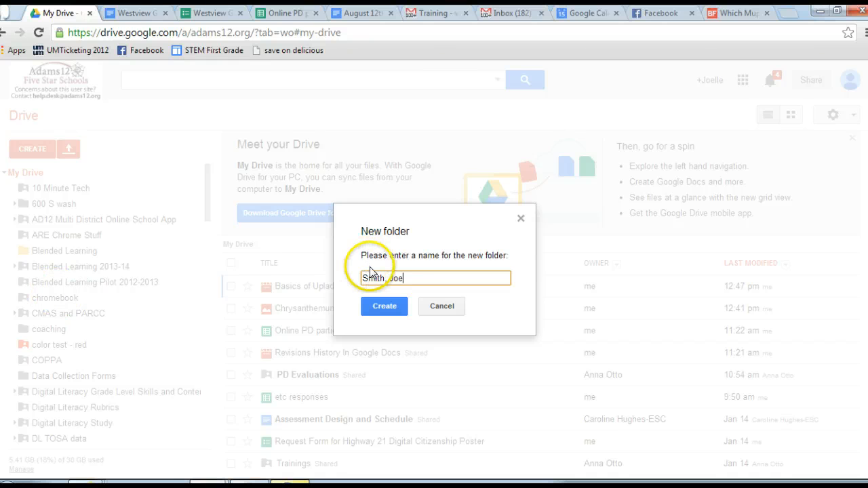
{"action": "left_click", "coordinate": [396, 307]}
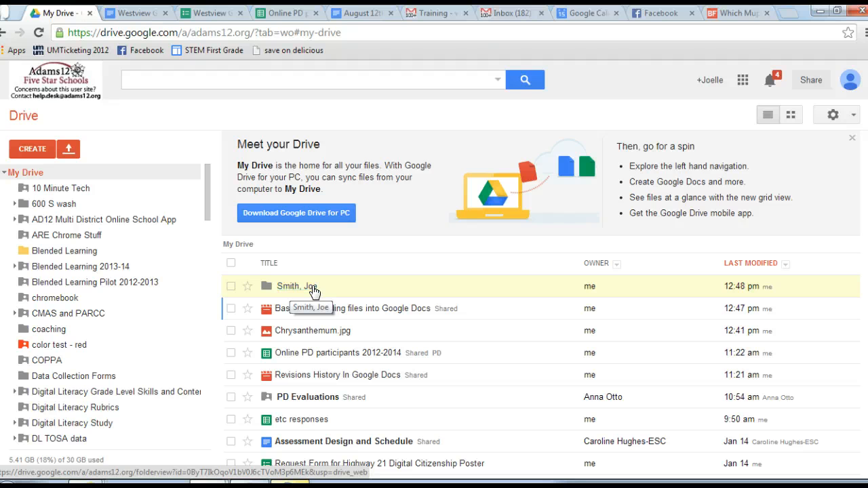
Open the sharing settings of the newly created person-named folder and enter the colleague's suggested contact as the person to invite
{"action": "left_click", "coordinate": [229, 285]}
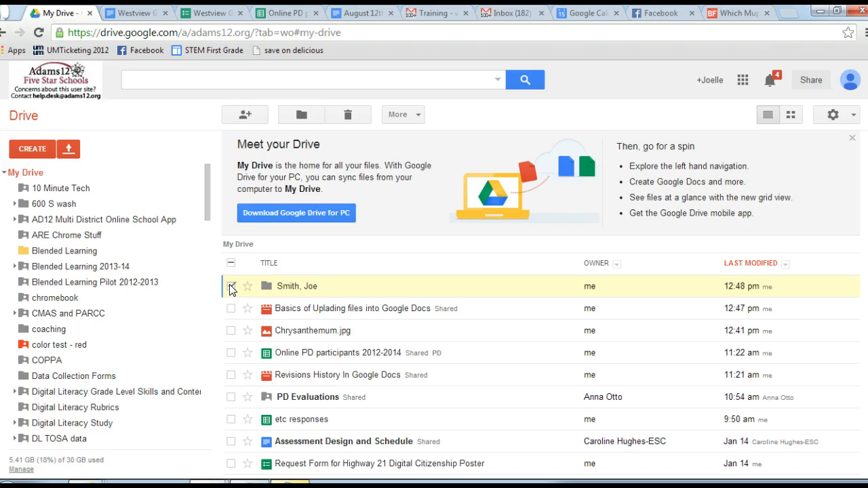
{"action": "left_click", "coordinate": [415, 116]}
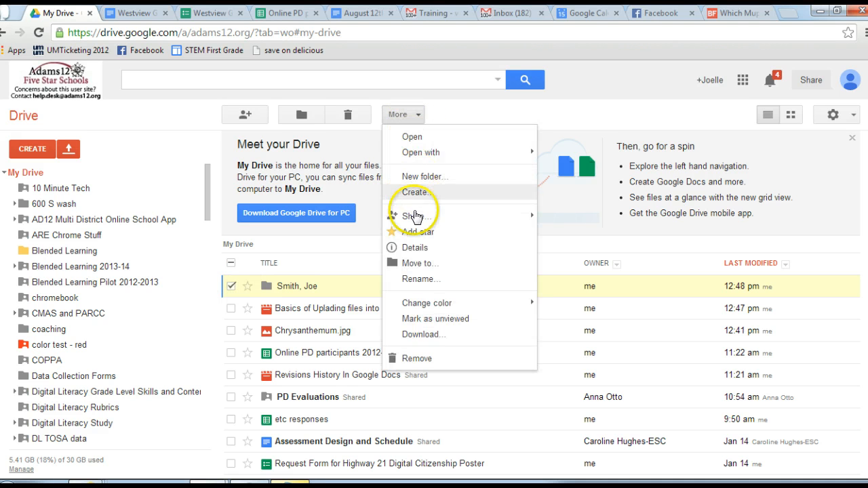
{"action": "mouse_move", "coordinate": [416, 216]}
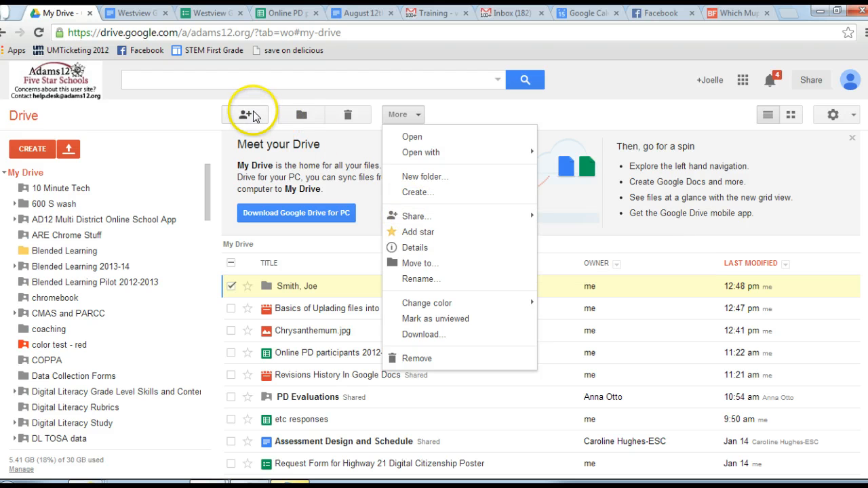
{"action": "left_click", "coordinate": [249, 114]}
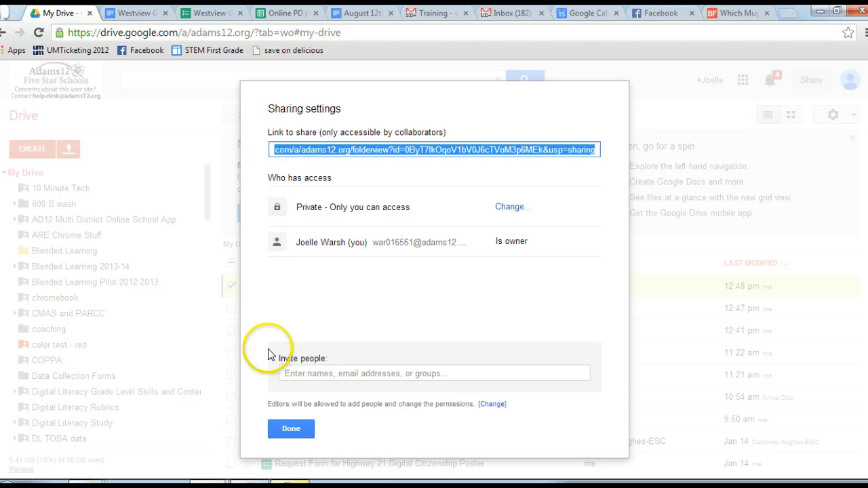
{"action": "left_click", "coordinate": [307, 374]}
{"action": "type", "text": "julie"}
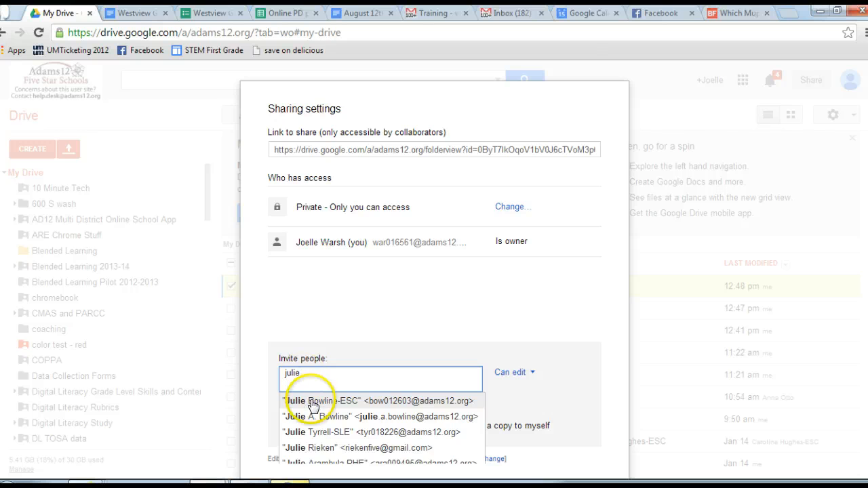
{"action": "left_click", "coordinate": [308, 401]}
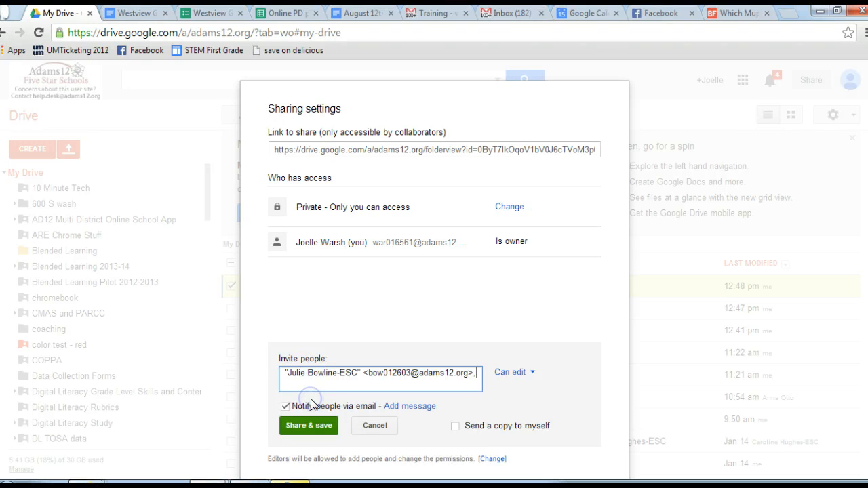
Share the folder with the invited colleague using Can edit permission, without notifying people via email, and close the sharing settings
{"action": "left_click", "coordinate": [521, 378]}
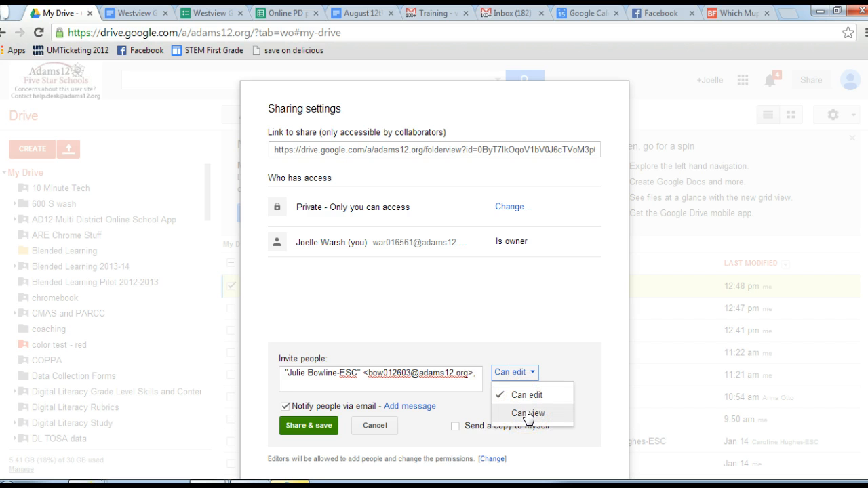
{"action": "left_click", "coordinate": [526, 395]}
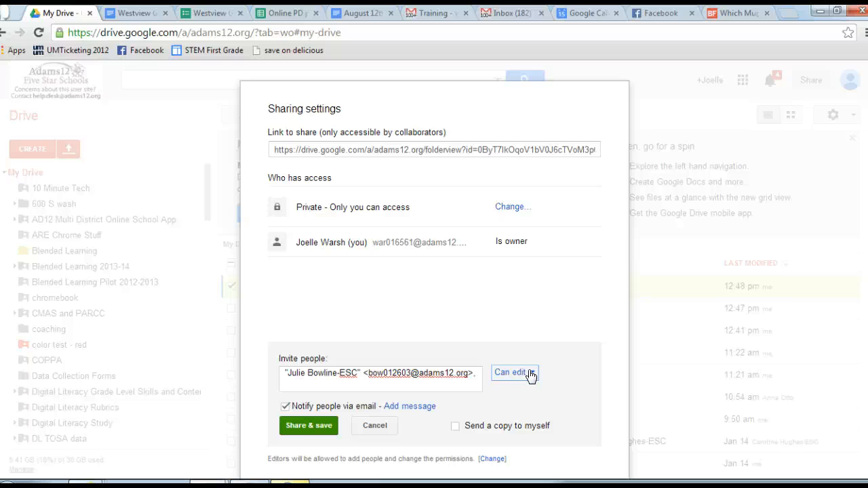
{"action": "left_click", "coordinate": [285, 407]}
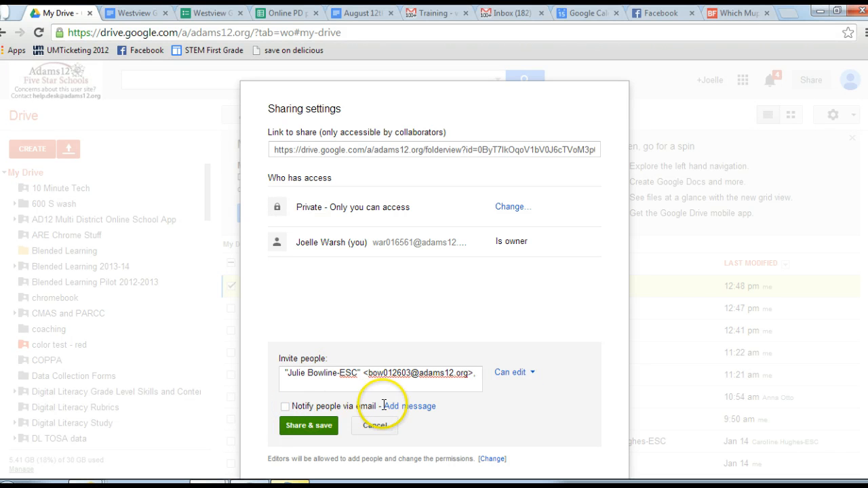
{"action": "left_click", "coordinate": [310, 424]}
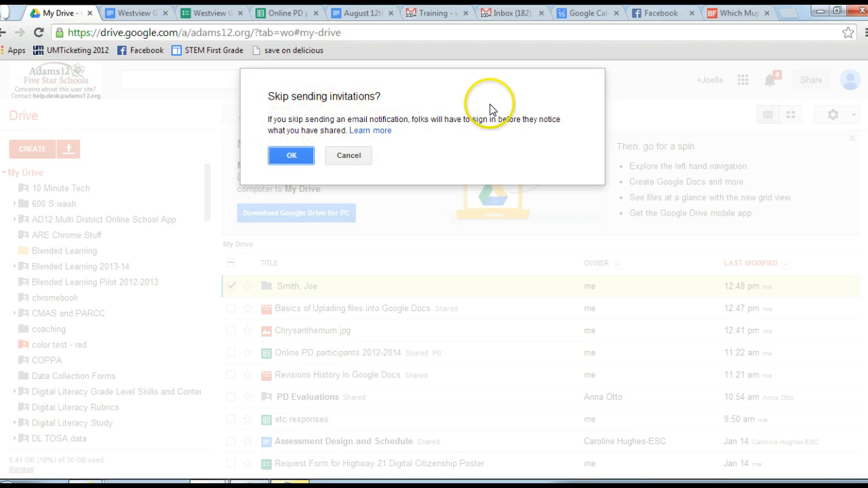
{"action": "left_click", "coordinate": [301, 156]}
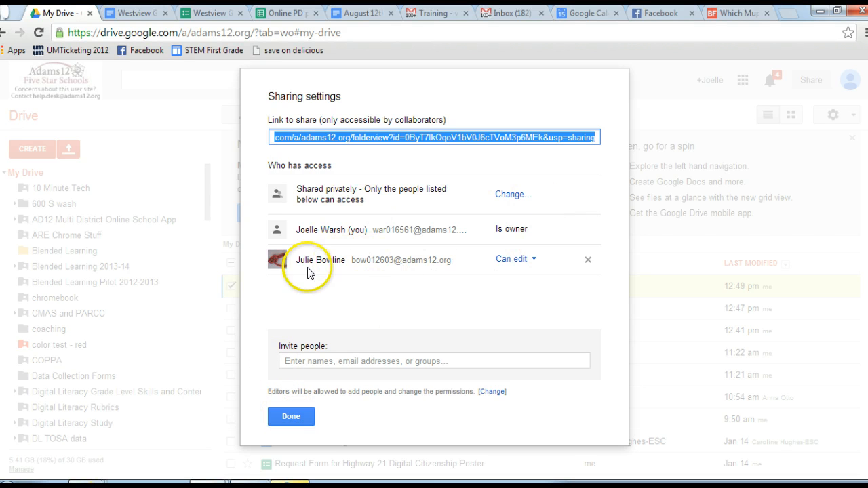
{"action": "left_click", "coordinate": [303, 418]}
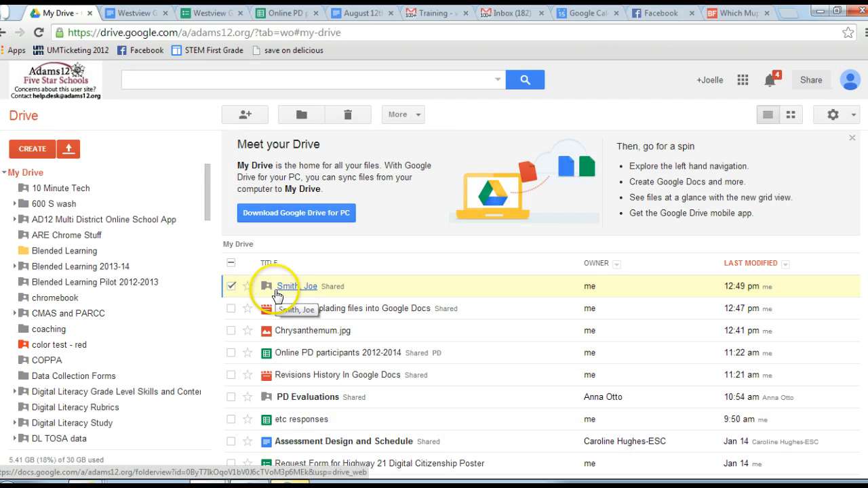
Create a new folder in My Drive named with the person's last name and first name followed by Math
{"action": "left_click_drag", "start_coordinate": [205, 192], "coordinate": [191, 360]}
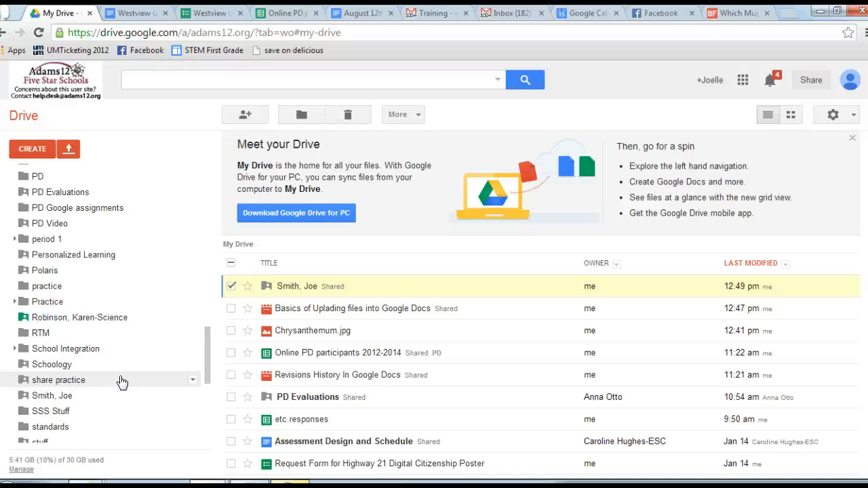
{"action": "left_click", "coordinate": [203, 356]}
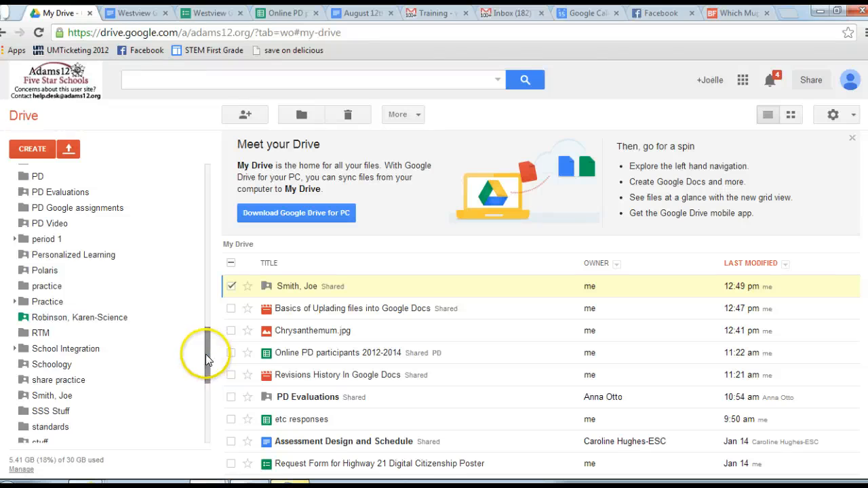
{"action": "left_click_drag", "start_coordinate": [205, 356], "coordinate": [211, 179]}
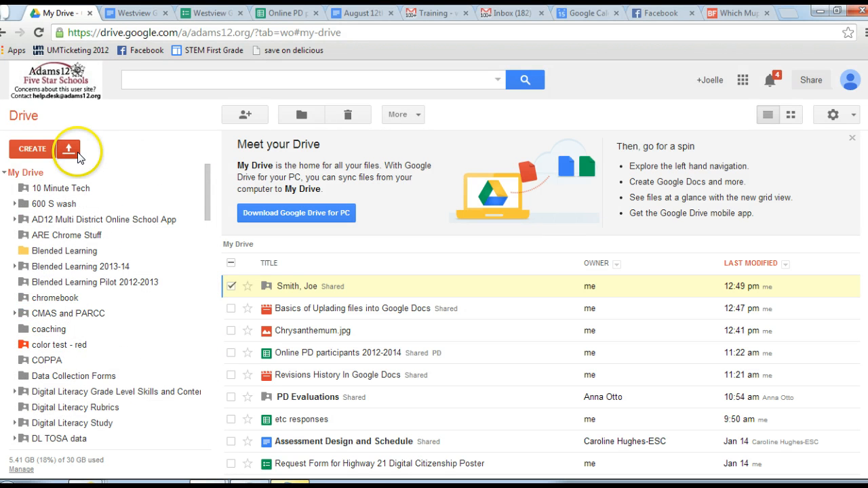
{"action": "left_click", "coordinate": [32, 149]}
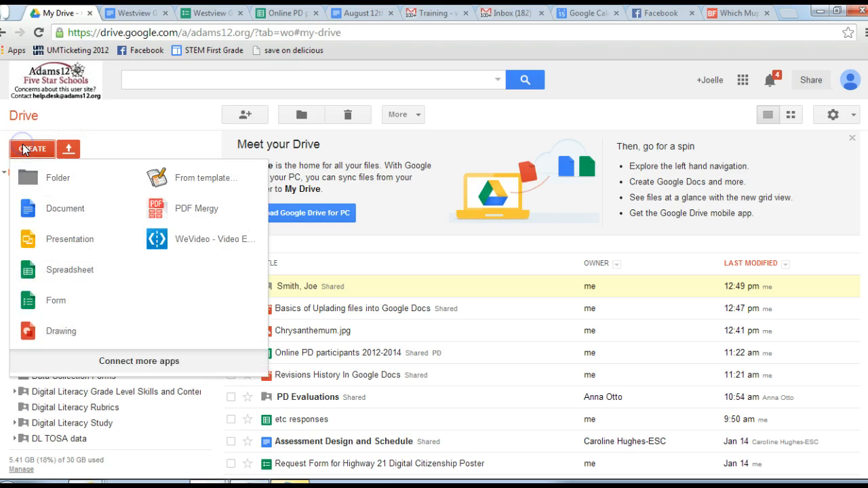
{"action": "left_click", "coordinate": [40, 180]}
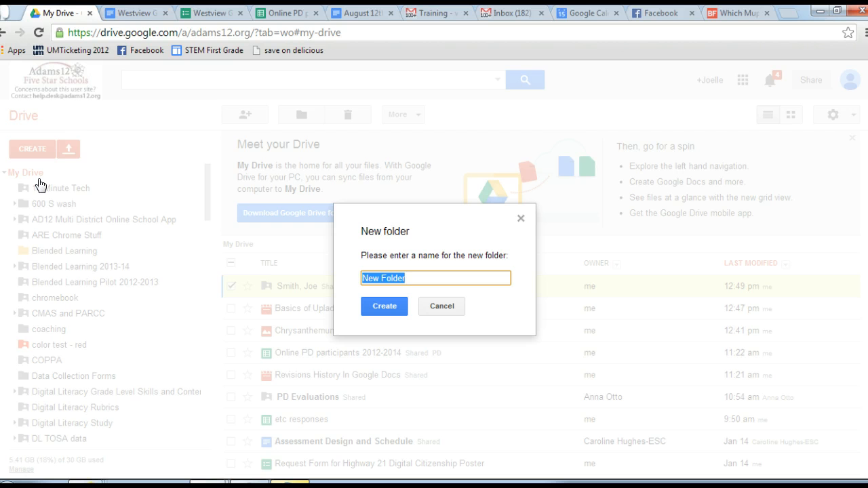
{"action": "type", "text": "SMith"}
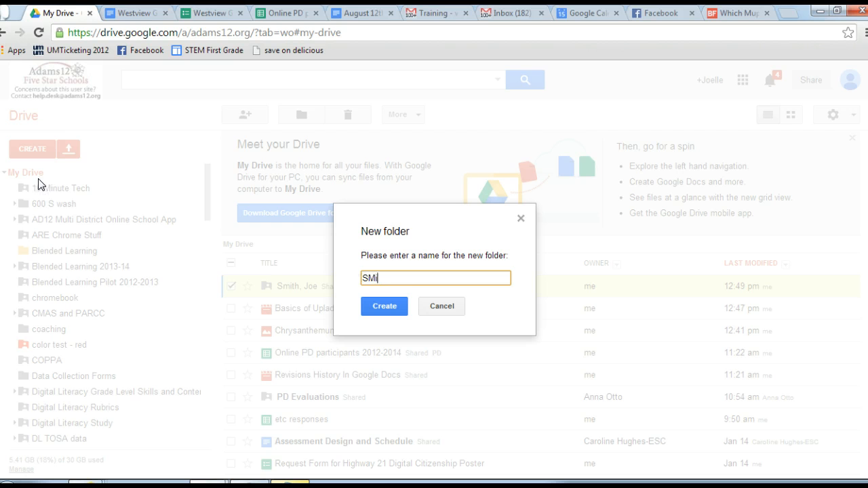
{"action": "key", "text": "BackSpace"}
{"action": "key", "text": "BackSpace"}
{"action": "key", "text": "BackSpace"}
{"action": "key", "text": "BackSpace"}
{"action": "type", "text": "mith, Joe Matt"}
{"action": "left_click", "coordinate": [377, 308]}
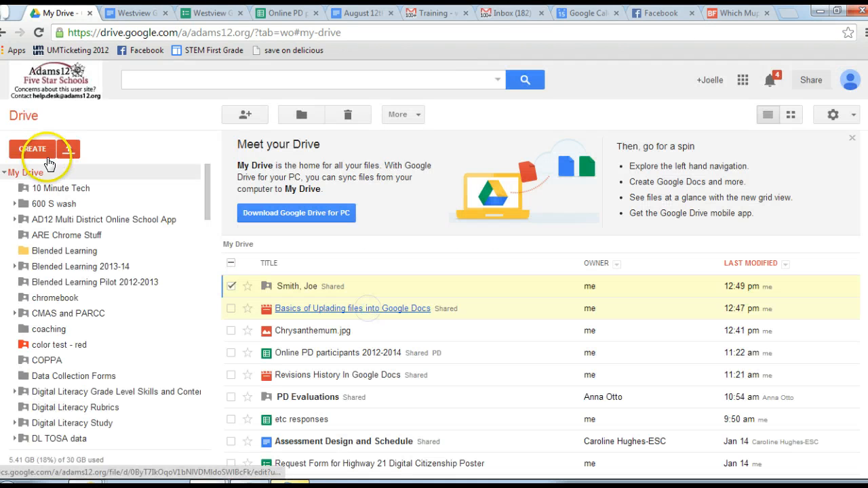
Create another folder in My Drive named with the person's last name and first name followed by Homework
{"action": "left_click", "coordinate": [32, 149]}
{"action": "left_click", "coordinate": [54, 181]}
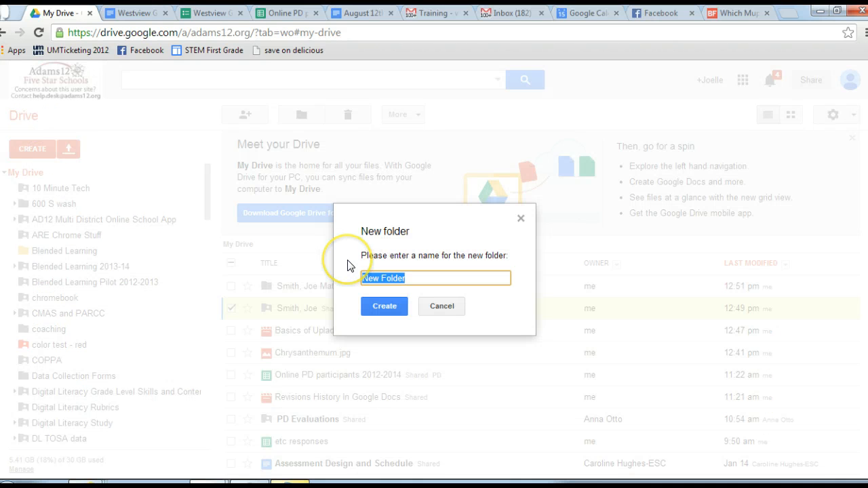
{"action": "type", "text": "Smith"}
{"action": "key", "text": "BackSpace"}
{"action": "key", "text": "BackSpace"}
{"action": "key", "text": "BackSpace"}
{"action": "key", "text": "BackSpace"}
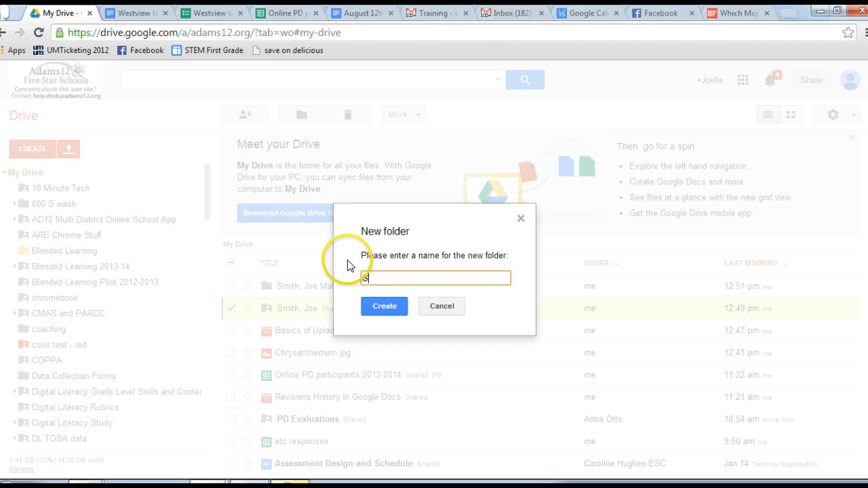
{"action": "type", "text": "mith, Joe Homework"}
{"action": "left_click", "coordinate": [385, 307]}
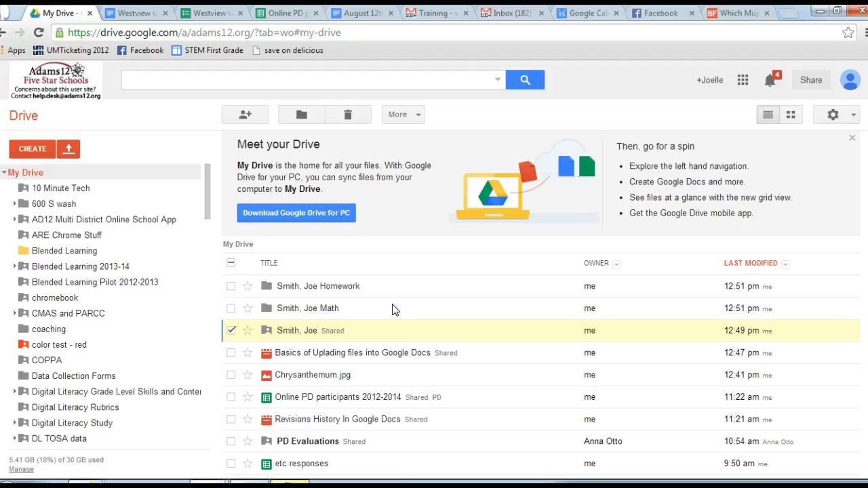
Examine the invitation and permission options in the sharing settings of the My Drive Math folder, and leave without sharing
{"action": "left_click", "coordinate": [232, 331]}
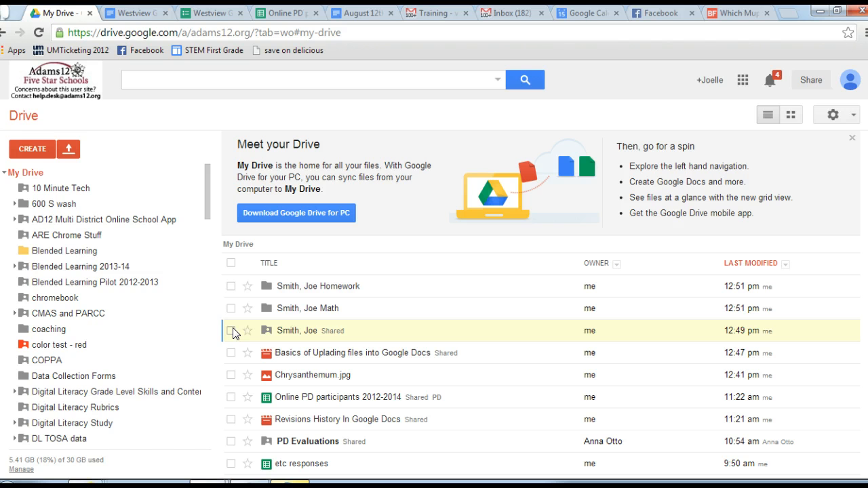
{"action": "left_click", "coordinate": [231, 308]}
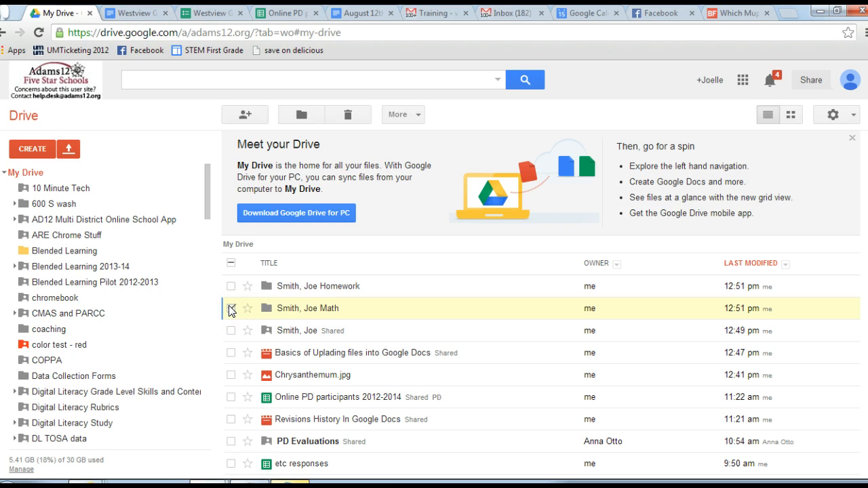
{"action": "left_click", "coordinate": [246, 114]}
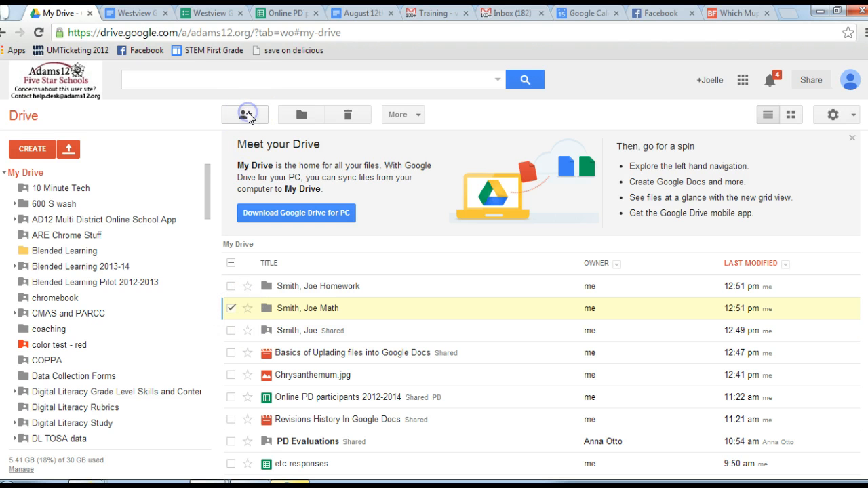
{"action": "left_click", "coordinate": [303, 375]}
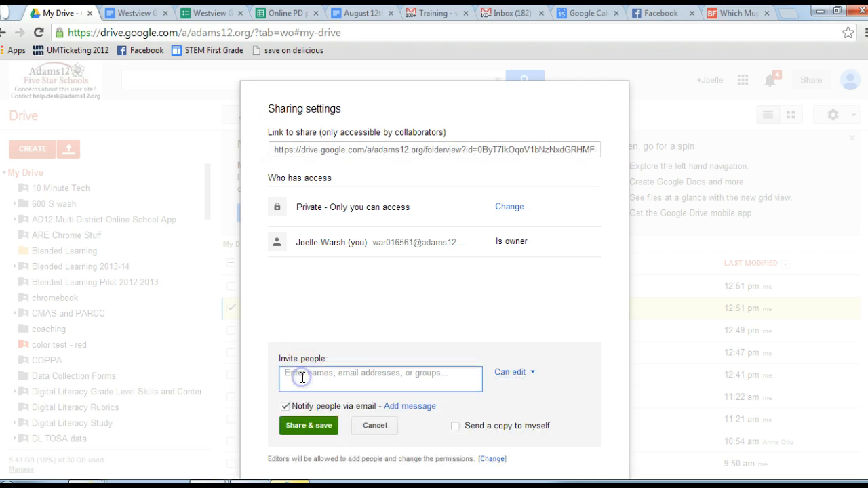
{"action": "left_click", "coordinate": [515, 373]}
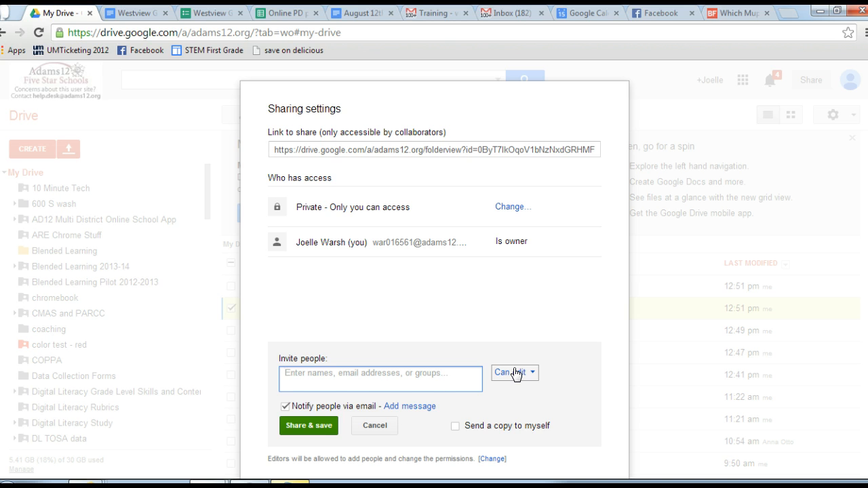
{"action": "left_click", "coordinate": [370, 430]}
{"action": "left_click", "coordinate": [309, 431]}
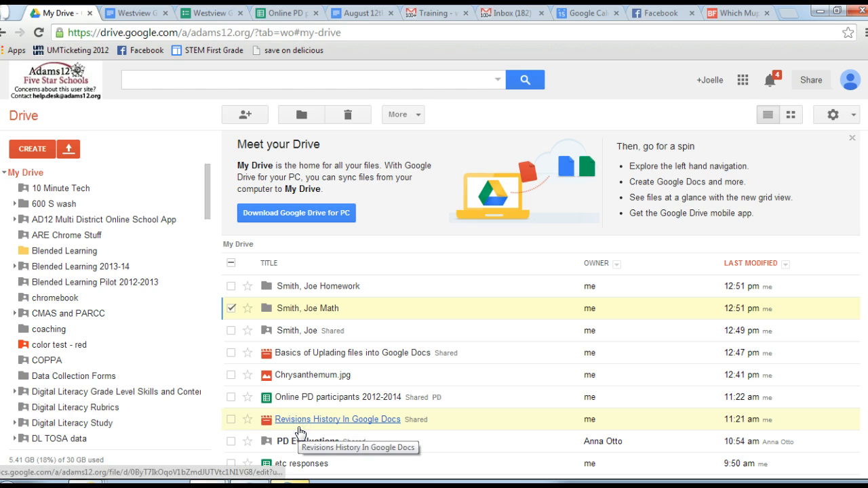
Inside the shared person-named folder, create a shared subfolder named with the person's last name and first name followed by Math
{"action": "left_click", "coordinate": [284, 315]}
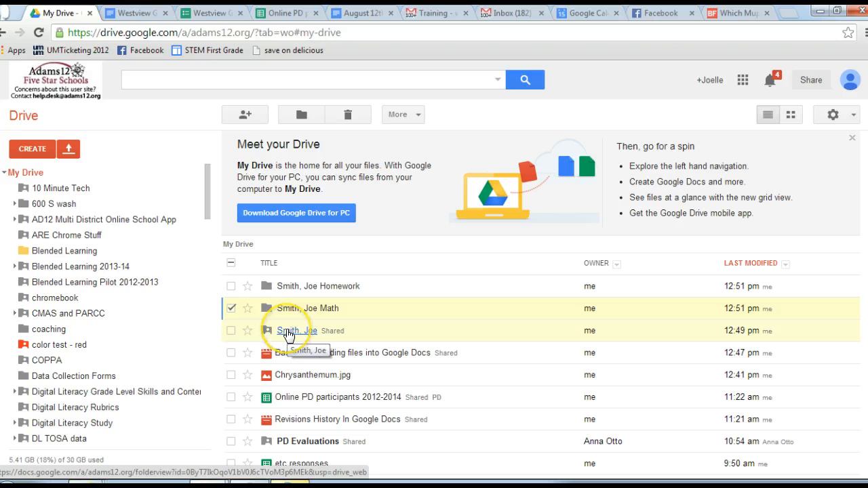
{"action": "left_click", "coordinate": [287, 332]}
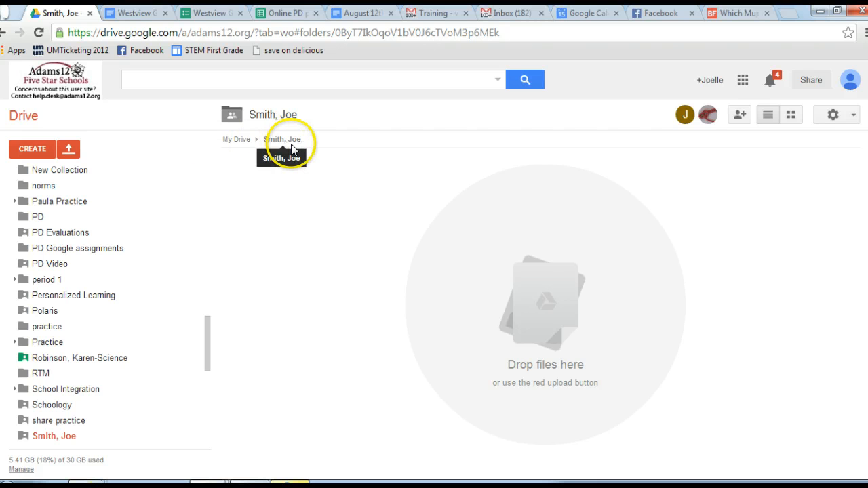
{"action": "left_click", "coordinate": [24, 139]}
{"action": "left_click", "coordinate": [44, 180]}
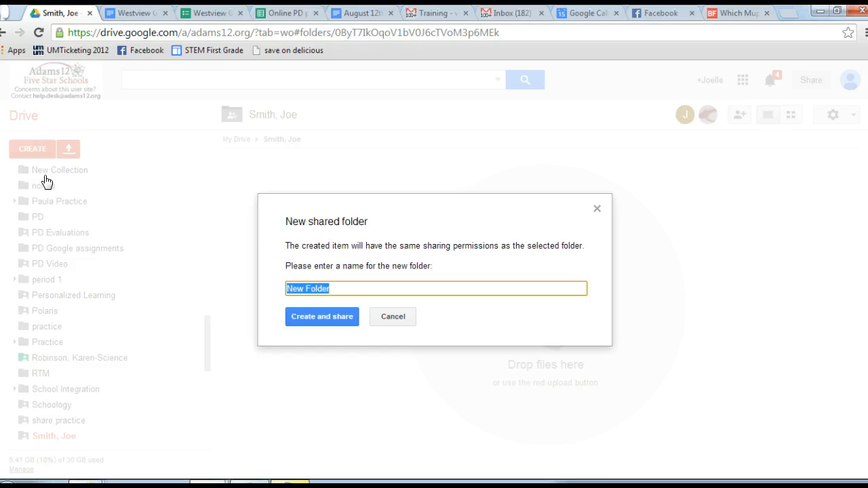
{"action": "type", "text": "Smith"}
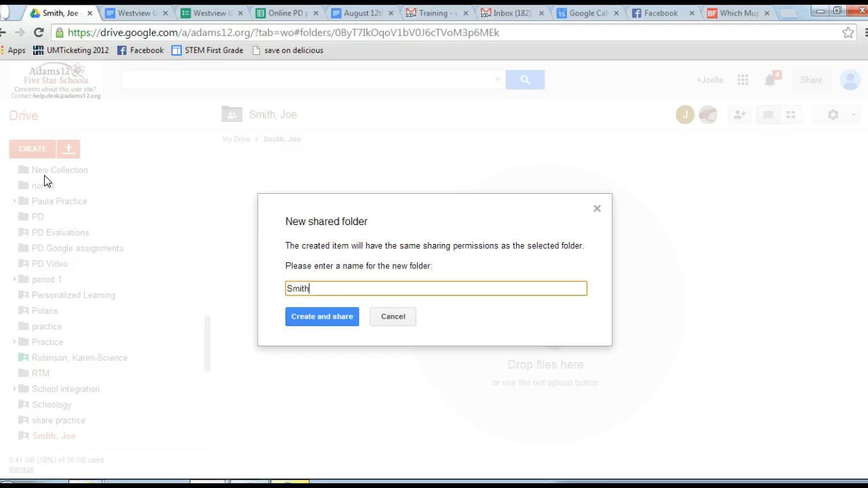
{"action": "type", "text": ", Joe Math"}
{"action": "left_click", "coordinate": [318, 317]}
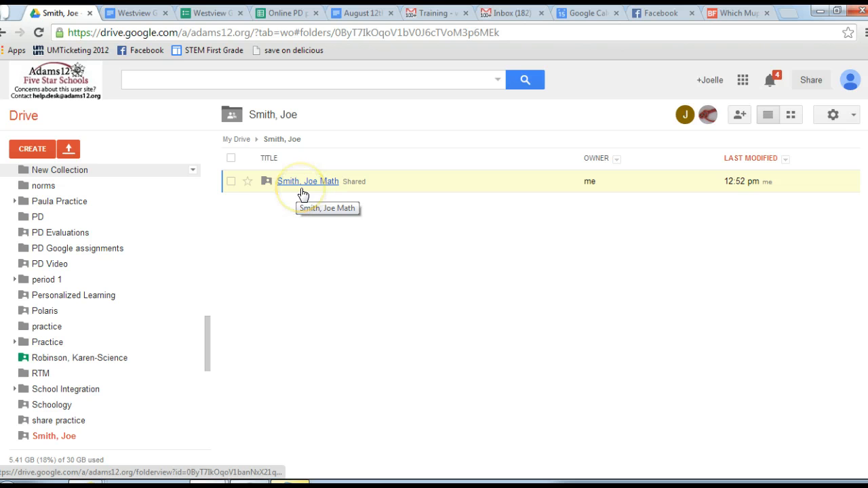
Create a second shared subfolder in the person-named folder, named with the person's last name and first name followed by Homework
{"action": "left_click", "coordinate": [251, 115]}
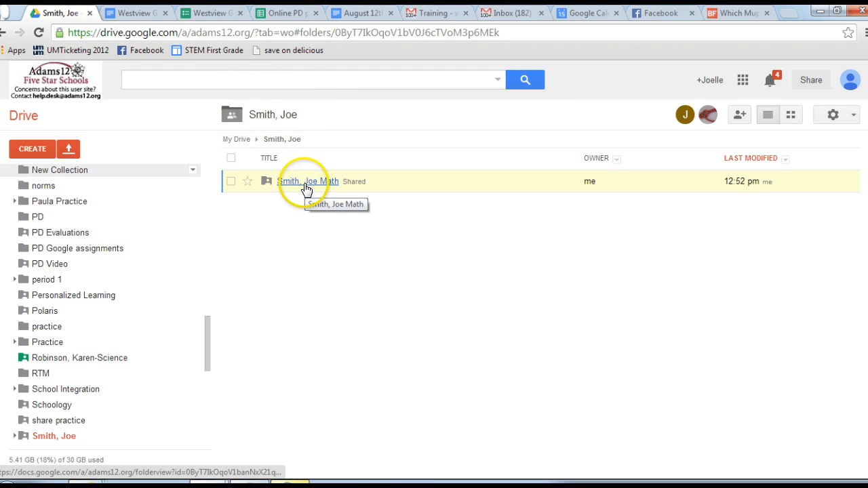
{"action": "left_click", "coordinate": [37, 148]}
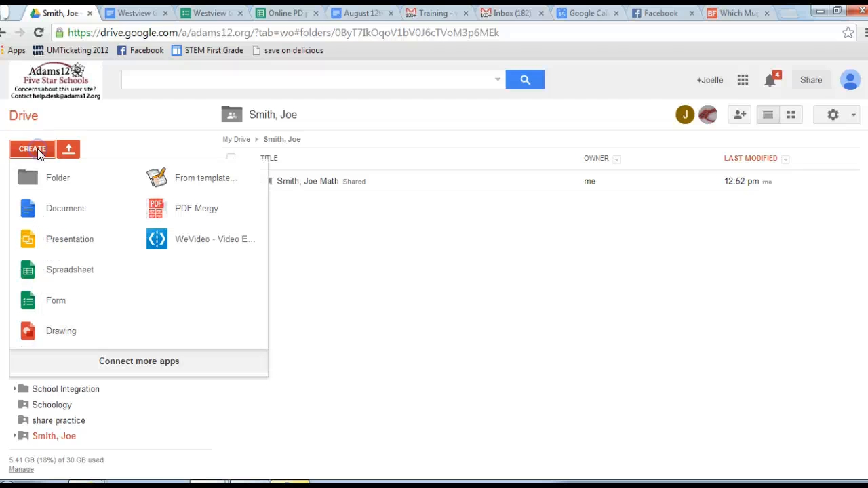
{"action": "left_click", "coordinate": [47, 178]}
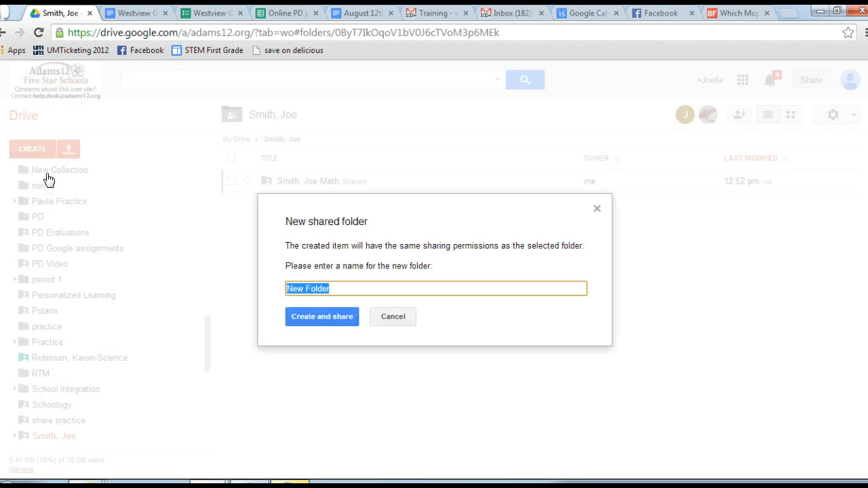
{"action": "type", "text": "Smith, Joe Homework"}
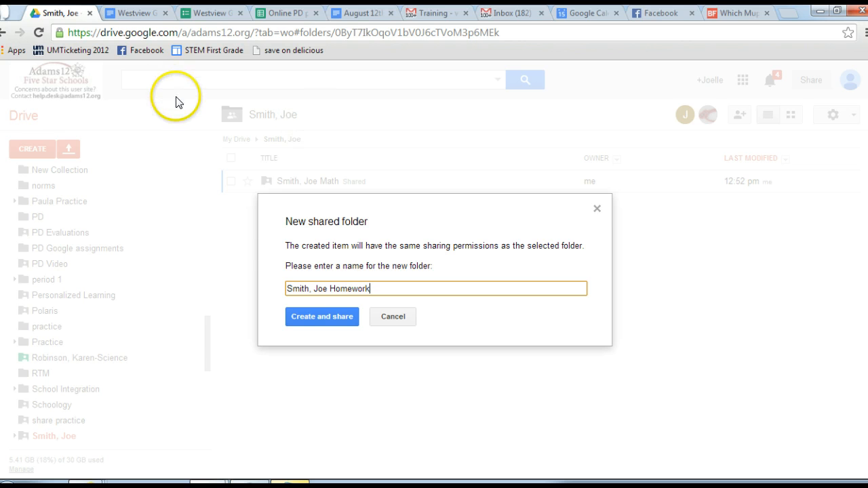
{"action": "left_click", "coordinate": [323, 324]}
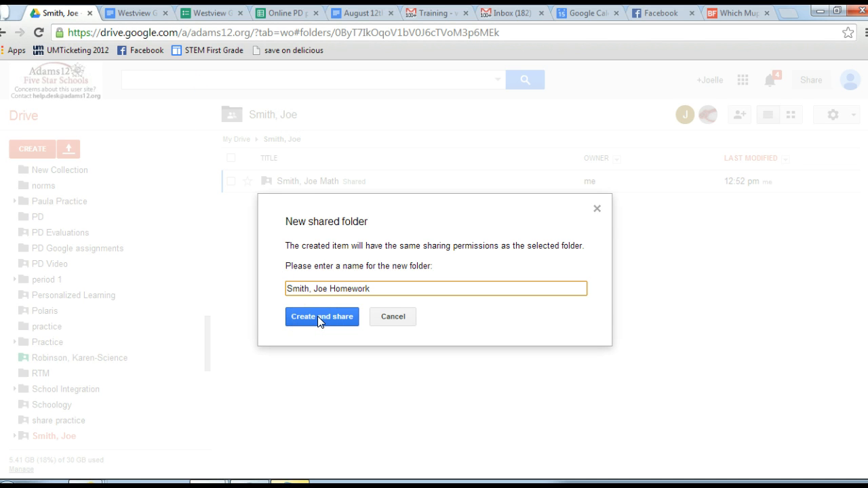
{"action": "left_click", "coordinate": [318, 317]}
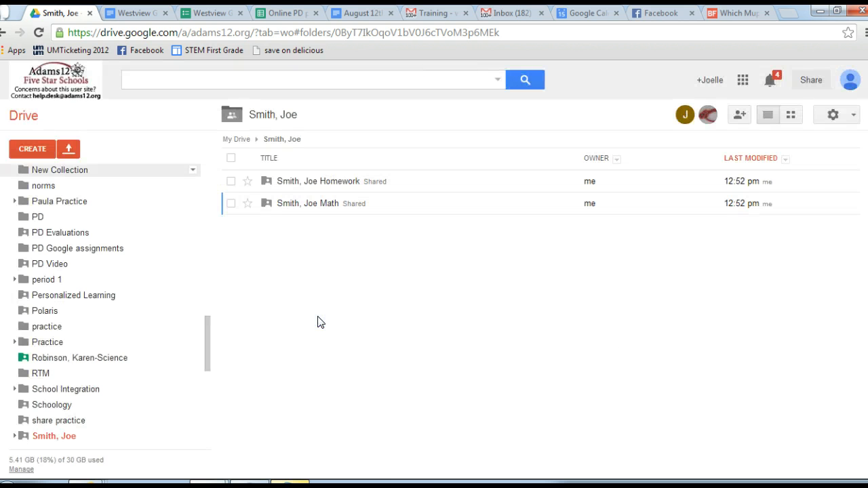
Check who has access to the Math subfolder in its sharing settings and close them
{"action": "left_click", "coordinate": [301, 249]}
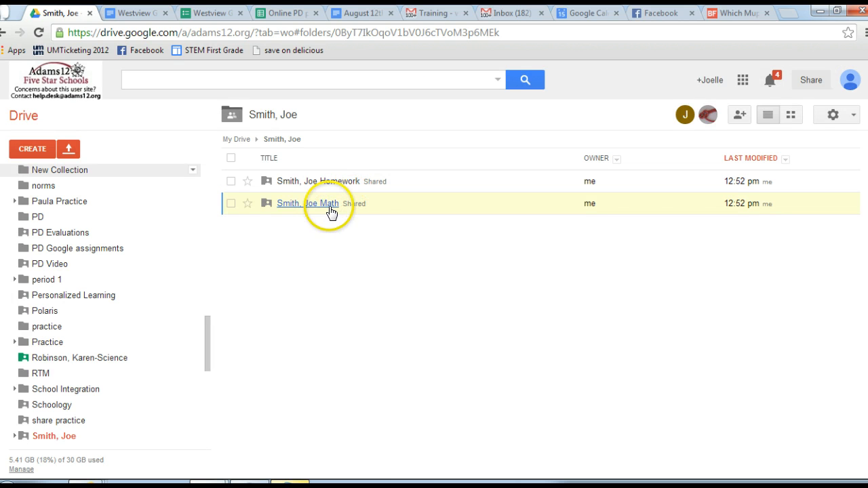
{"action": "left_click", "coordinate": [234, 204]}
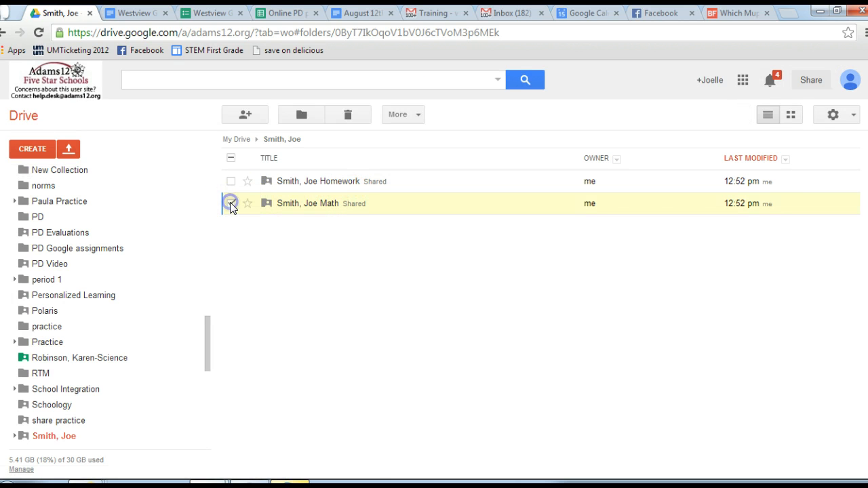
{"action": "left_click", "coordinate": [256, 120]}
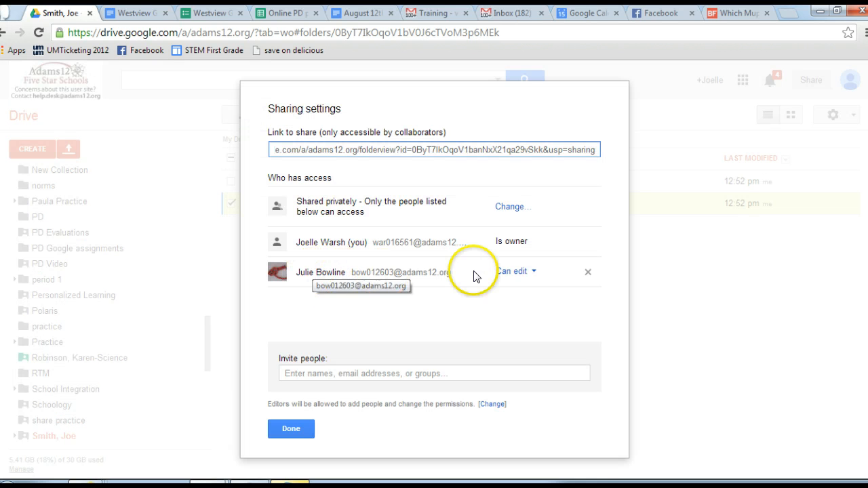
{"action": "left_click", "coordinate": [294, 429]}
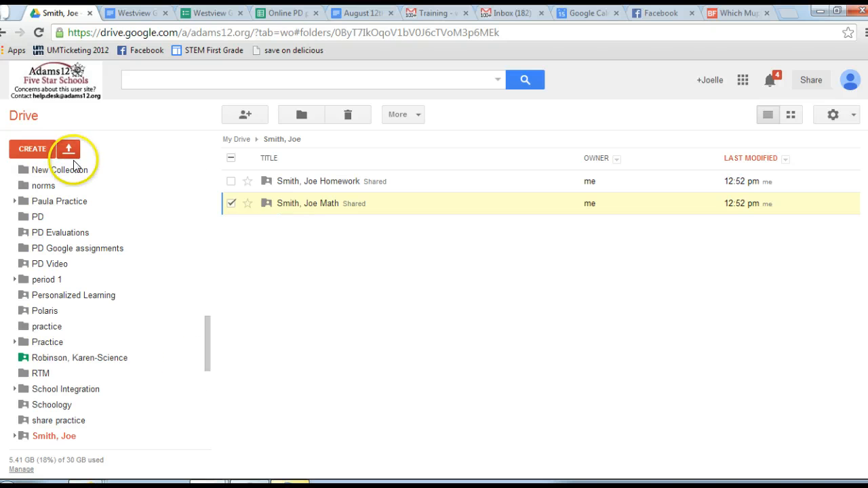
Inside the shared person-named folder, create a document with the folder's sharing permissions and name it sharing test
{"action": "left_click_drag", "start_coordinate": [206, 352], "coordinate": [202, 164]}
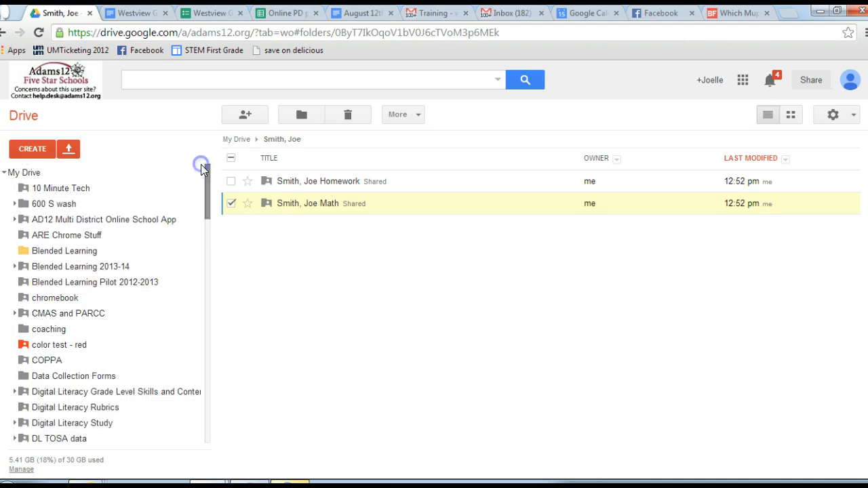
{"action": "left_click", "coordinate": [31, 172]}
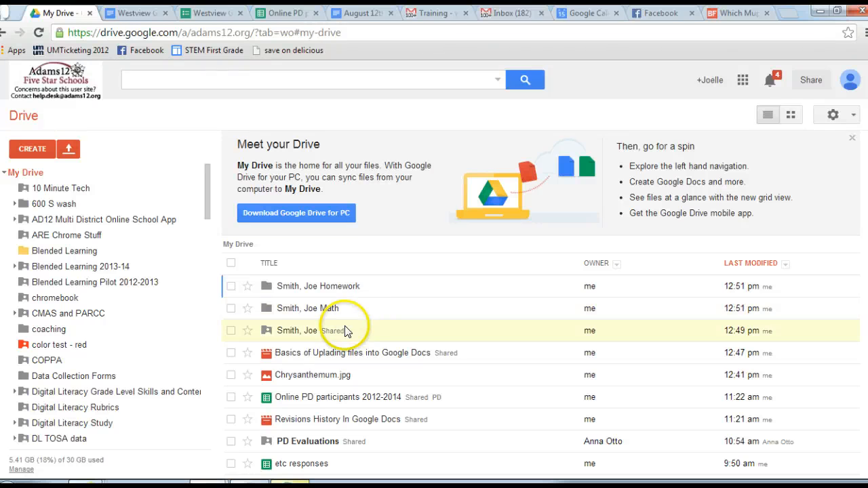
{"action": "left_click", "coordinate": [293, 331]}
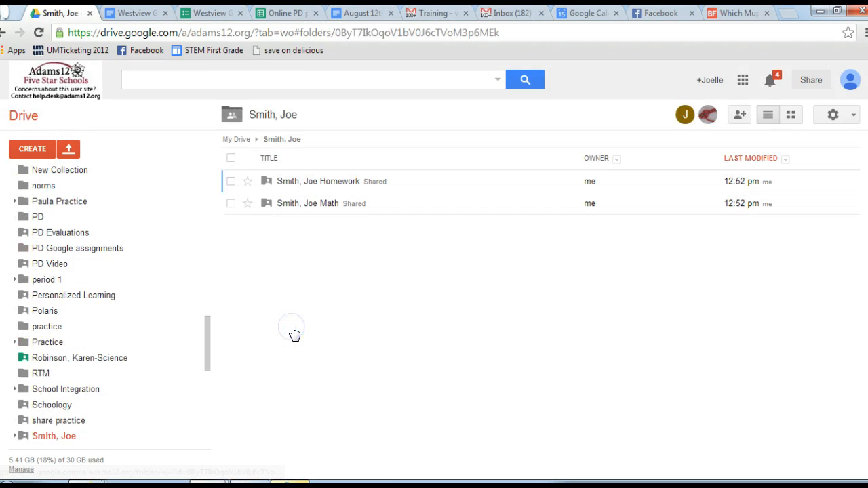
{"action": "left_click", "coordinate": [32, 148]}
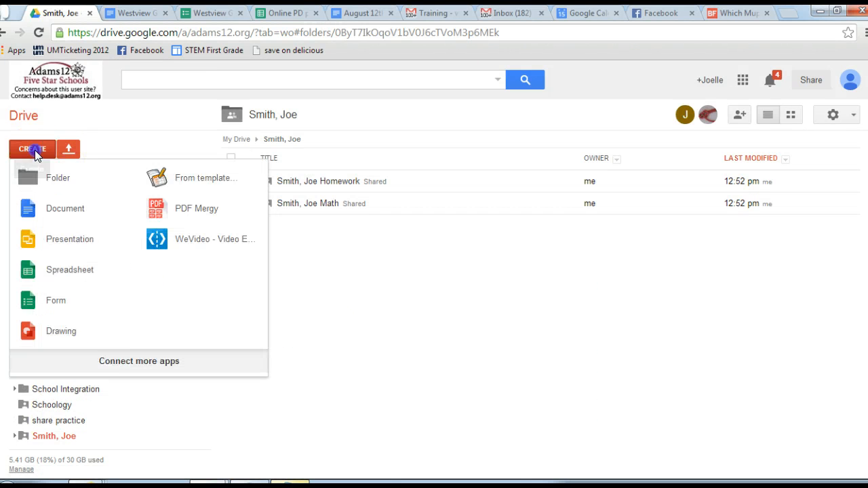
{"action": "left_click", "coordinate": [53, 208]}
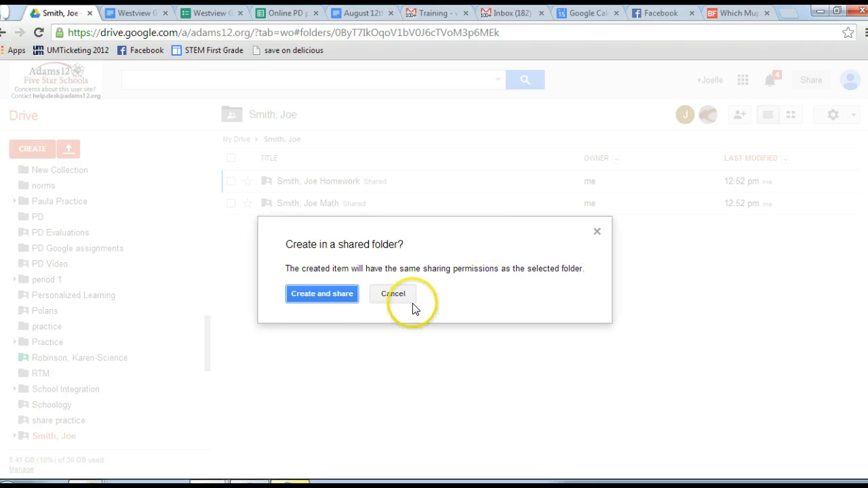
{"action": "left_click", "coordinate": [329, 293]}
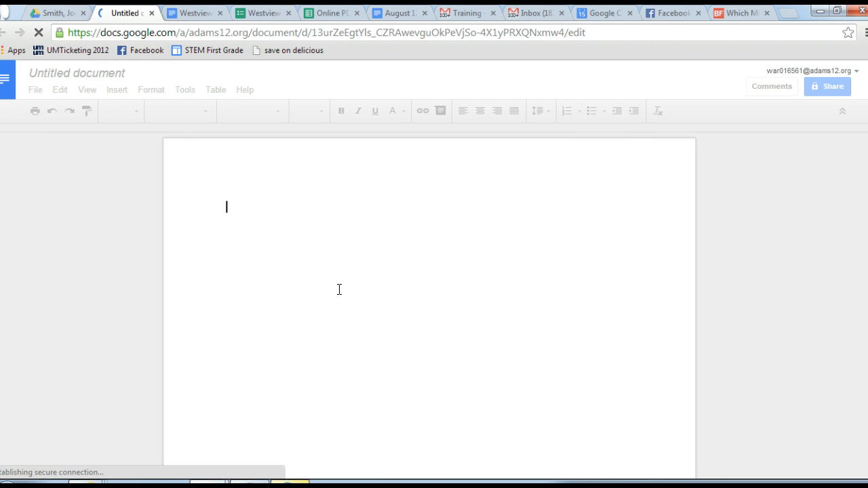
{"action": "left_click", "coordinate": [107, 73]}
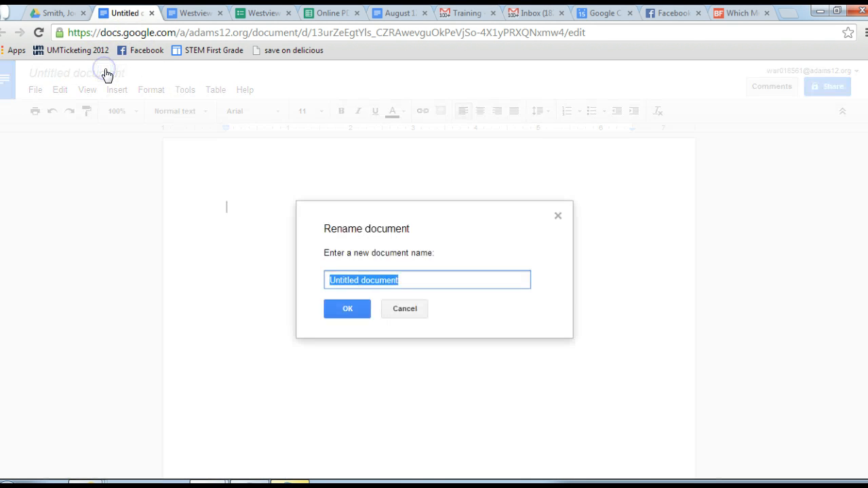
{"action": "type", "text": "sharing test"}
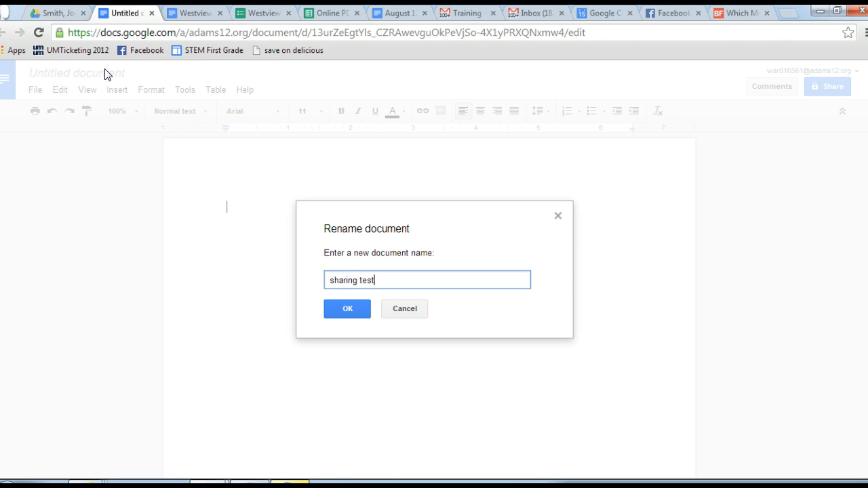
{"action": "left_click", "coordinate": [350, 307]}
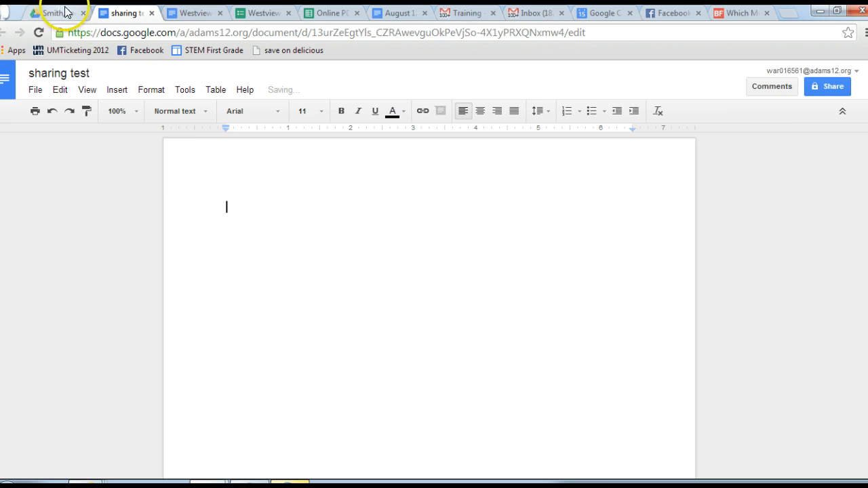
Back in the shared person-named folder, check who has access to the sharing test document in its sharing settings and close them
{"action": "left_click", "coordinate": [66, 15]}
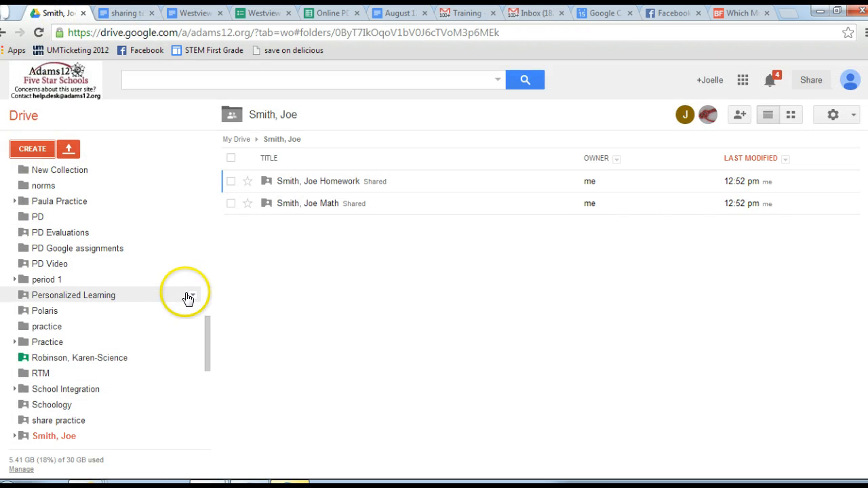
{"action": "left_click_drag", "start_coordinate": [208, 319], "coordinate": [192, 189]}
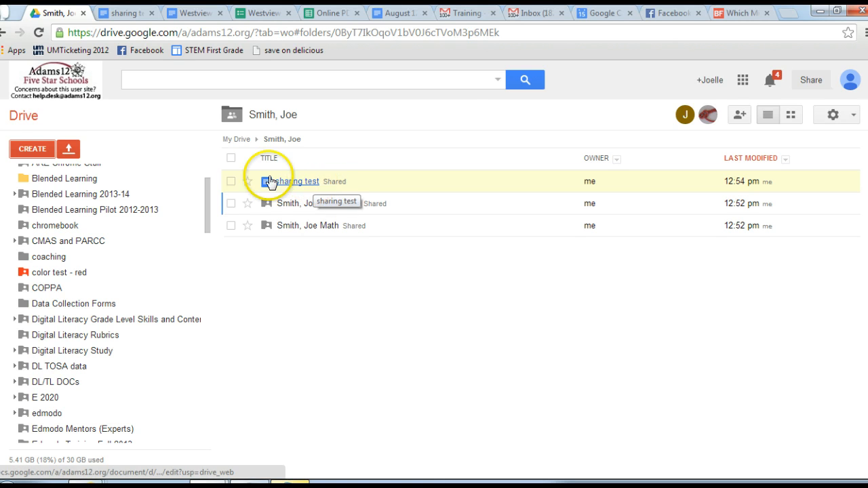
{"action": "left_click", "coordinate": [232, 185]}
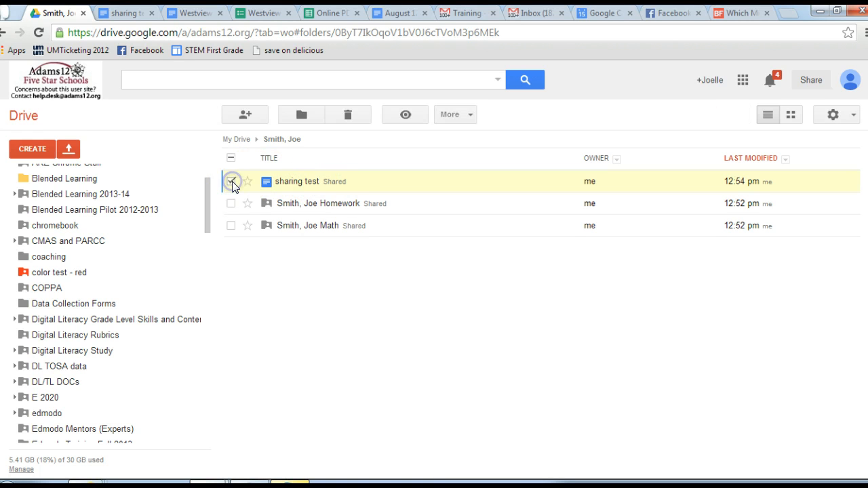
{"action": "left_click", "coordinate": [256, 115]}
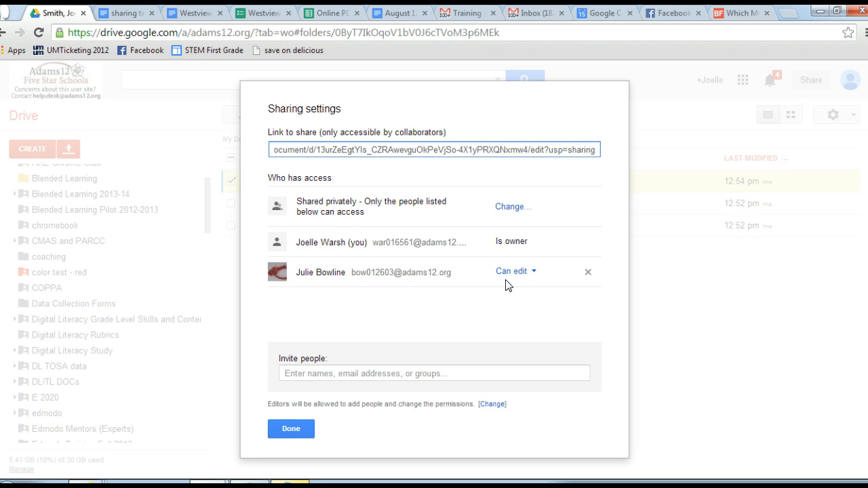
{"action": "left_click", "coordinate": [298, 429]}
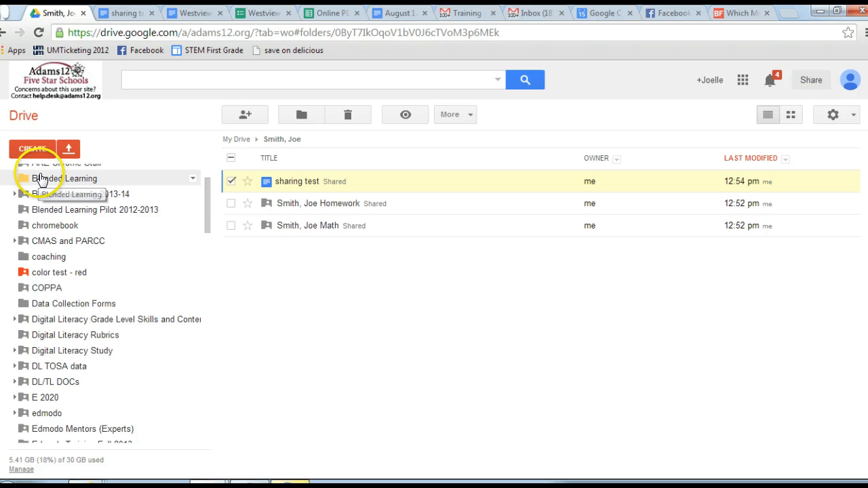
Create a new document directly in My Drive, outside the shared folder, and name it sharing two
{"action": "left_click_drag", "start_coordinate": [201, 232], "coordinate": [198, 145]}
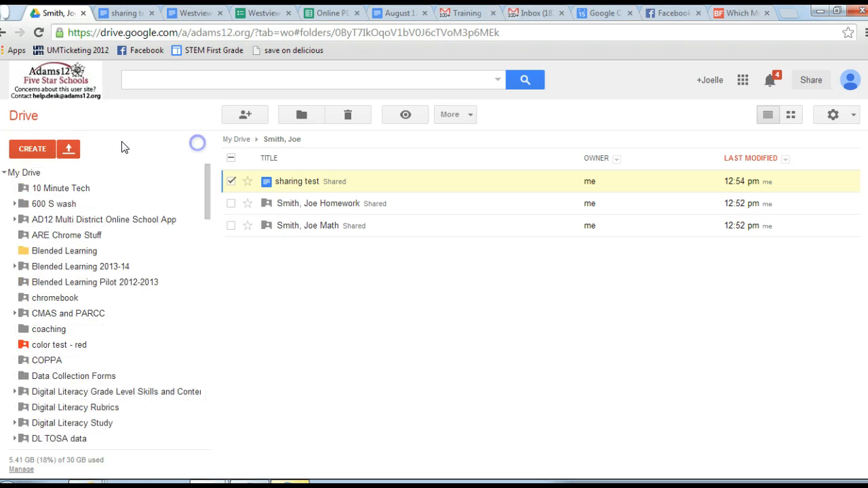
{"action": "left_click", "coordinate": [30, 173]}
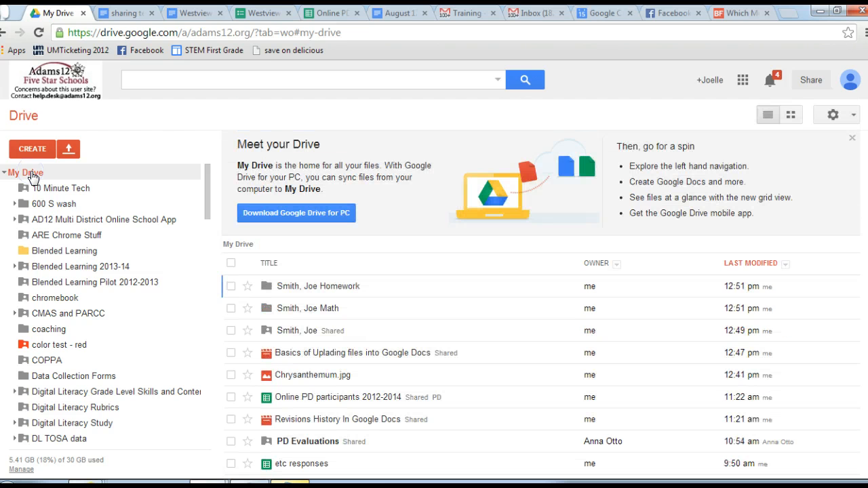
{"action": "left_click", "coordinate": [32, 150]}
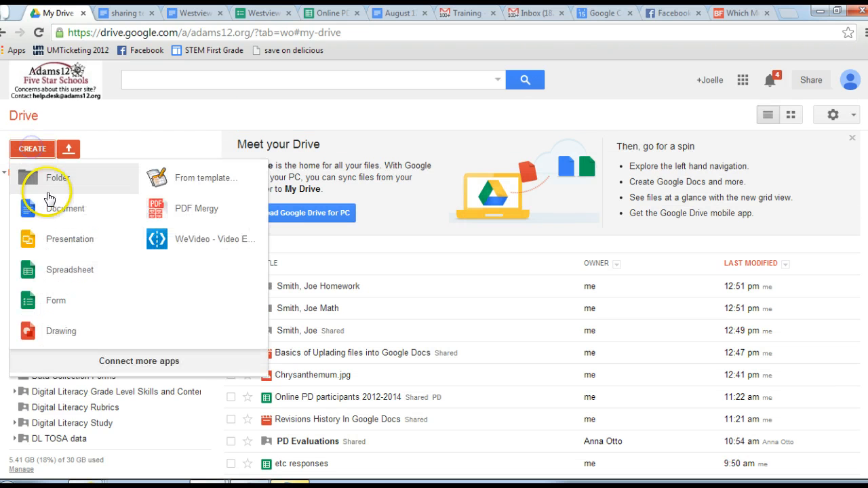
{"action": "left_click", "coordinate": [53, 205]}
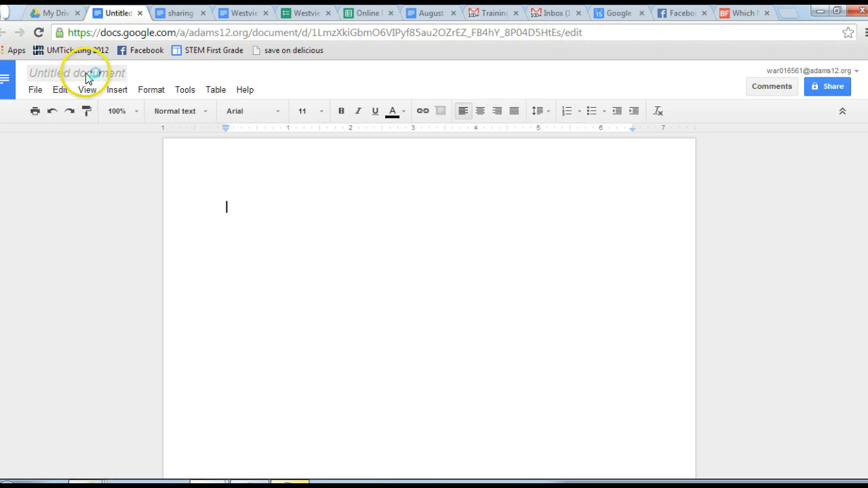
{"action": "left_click", "coordinate": [86, 78]}
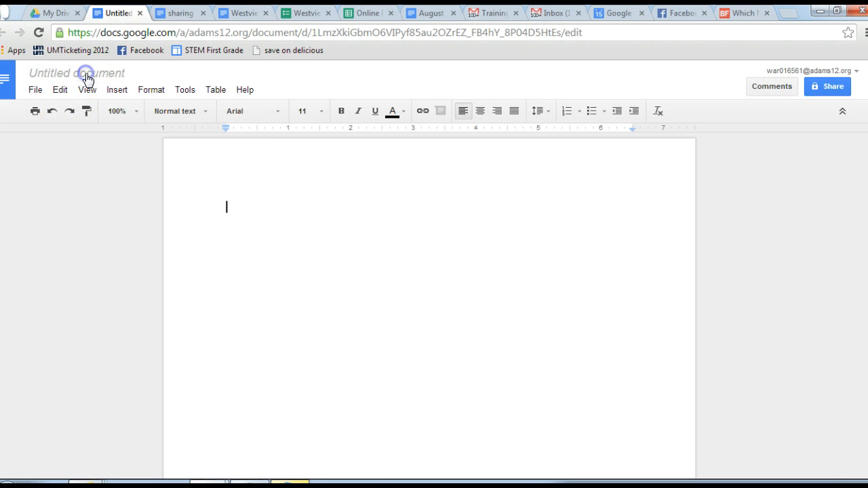
{"action": "type", "text": "sharing"}
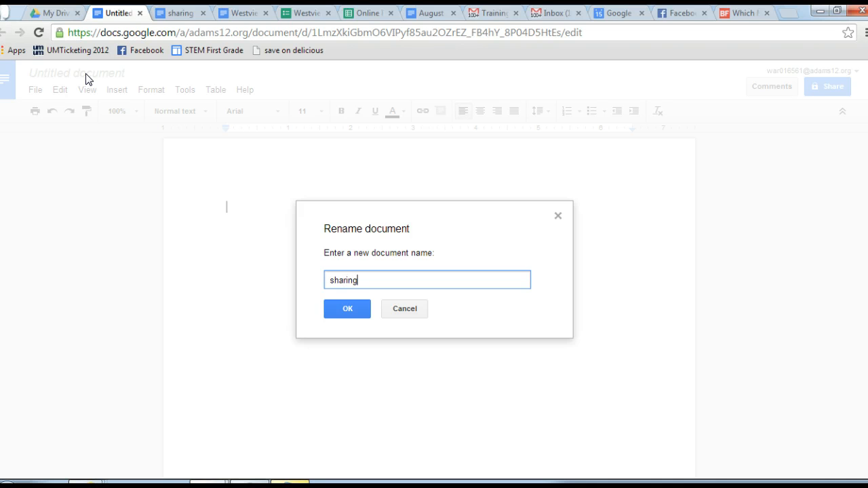
{"action": "type", "text": " two"}
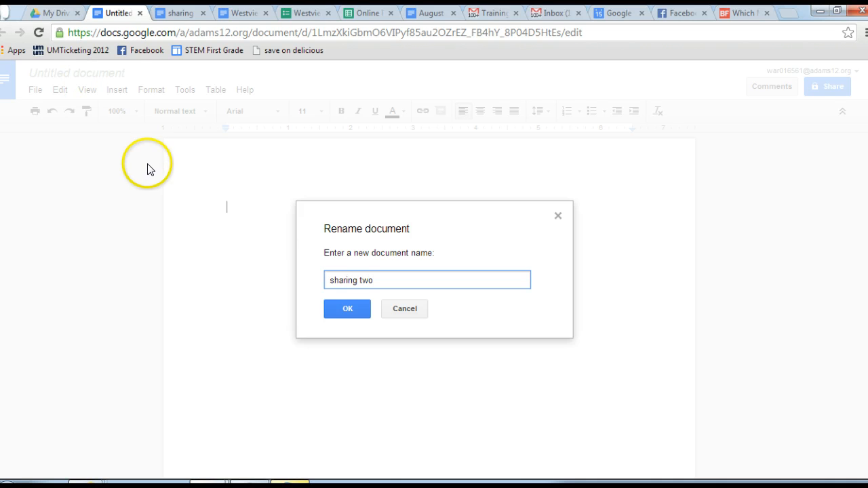
{"action": "left_click", "coordinate": [344, 309]}
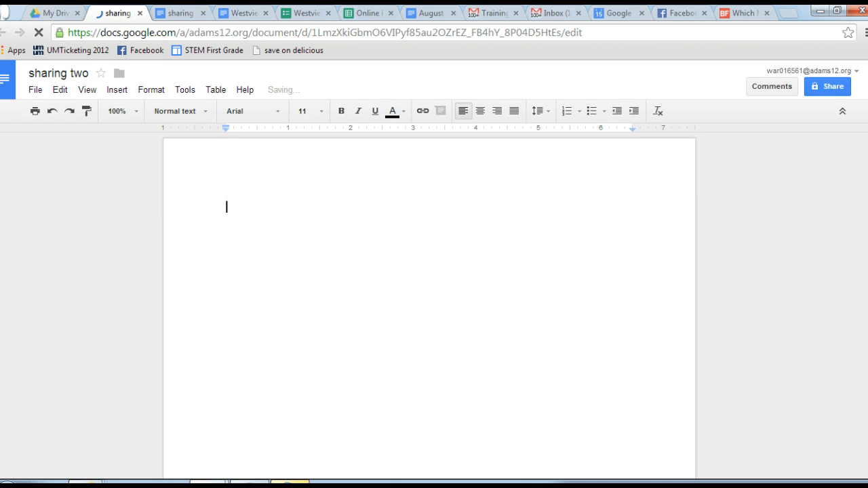
Refresh the My Drive file list and move the sharing two document into the shared person-named folder
{"action": "left_click", "coordinate": [40, 13]}
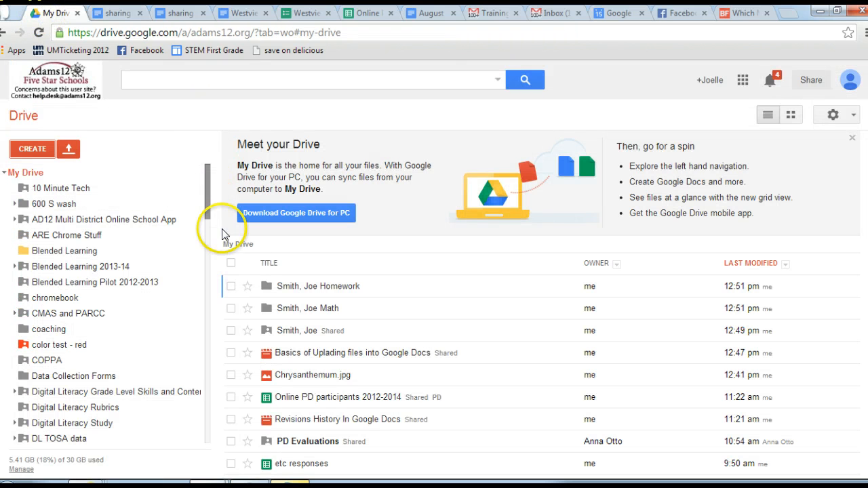
{"action": "left_click", "coordinate": [38, 33]}
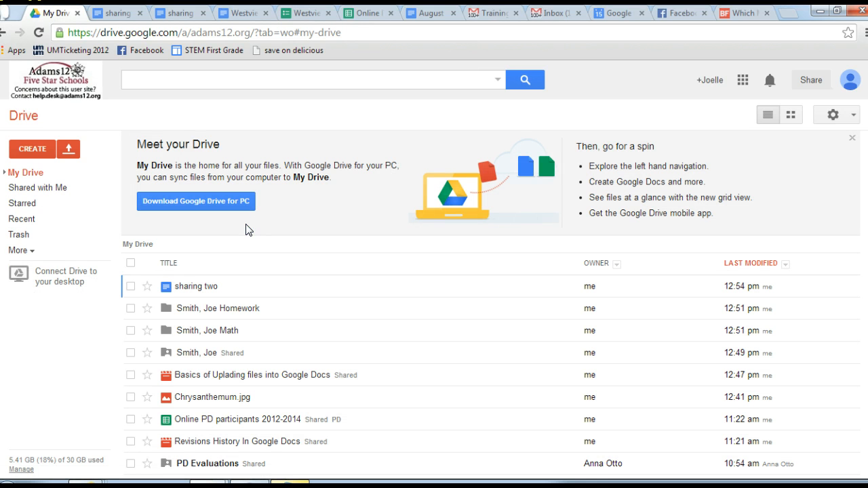
{"action": "left_click", "coordinate": [132, 288]}
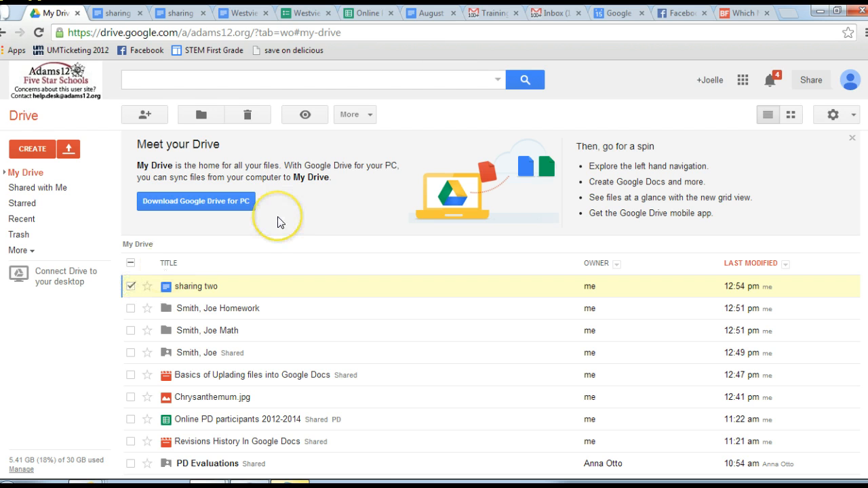
{"action": "left_click", "coordinate": [201, 115]}
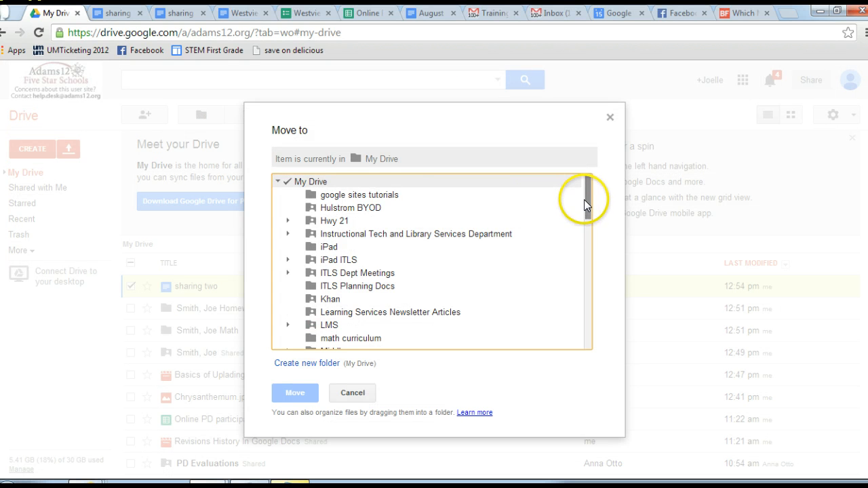
{"action": "left_click_drag", "start_coordinate": [586, 201], "coordinate": [585, 290]}
{"action": "left_click", "coordinate": [345, 283]}
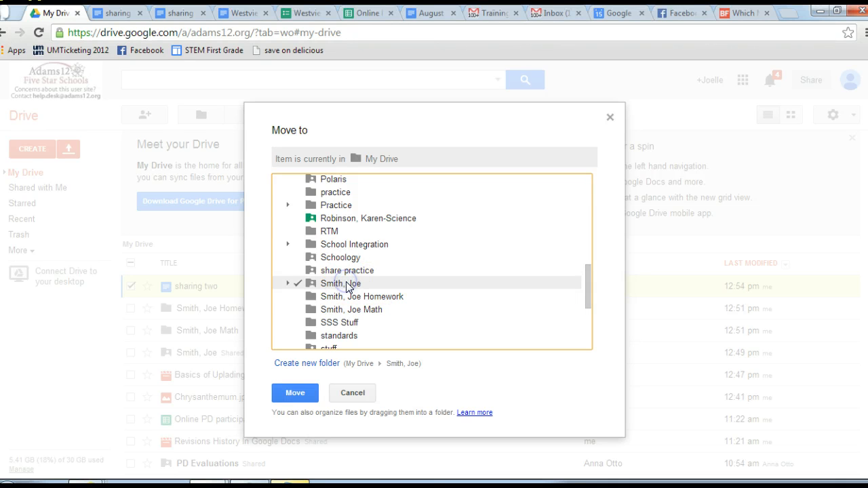
{"action": "left_click", "coordinate": [290, 400]}
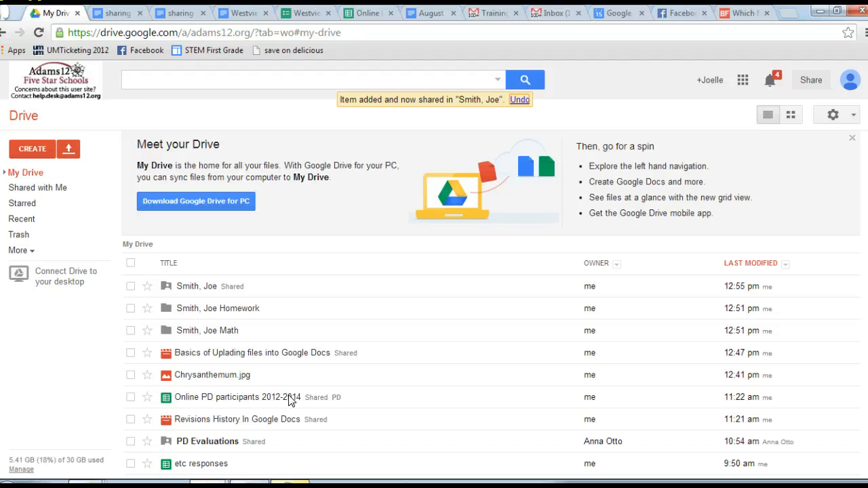
Open sharing two from the shared folder, check who has access in its sharing settings, and return to the folder
{"action": "left_click", "coordinate": [200, 285]}
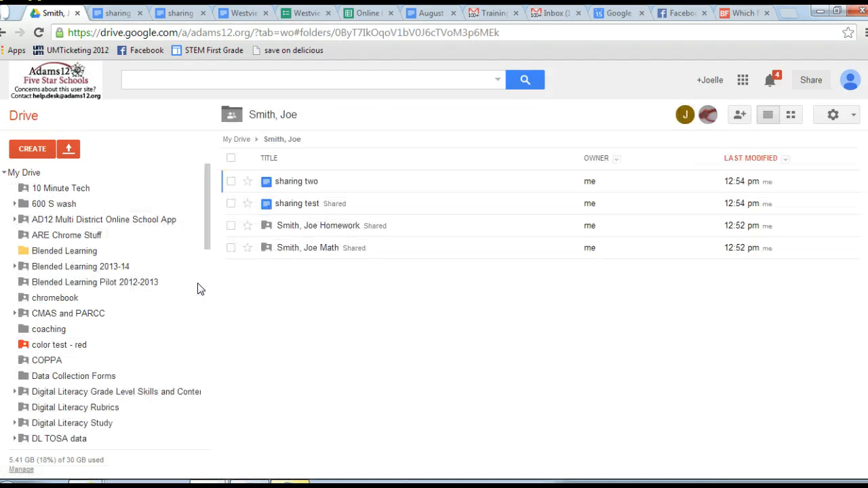
{"action": "left_click", "coordinate": [294, 183]}
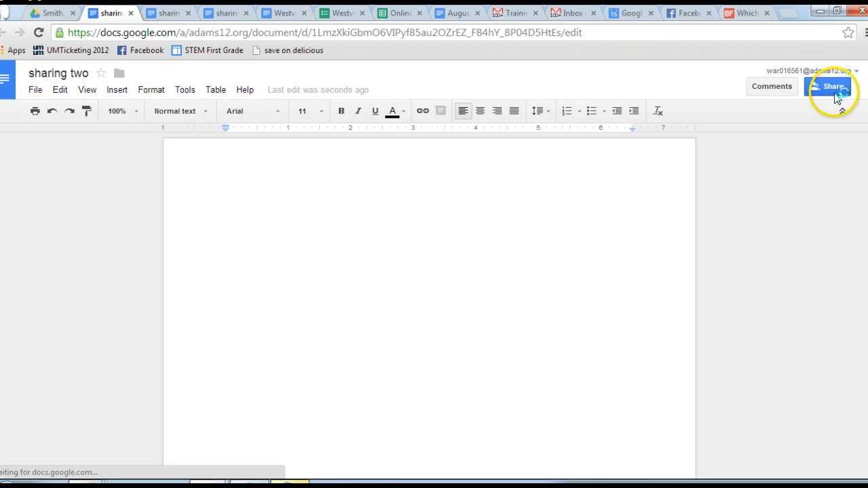
{"action": "left_click", "coordinate": [832, 90]}
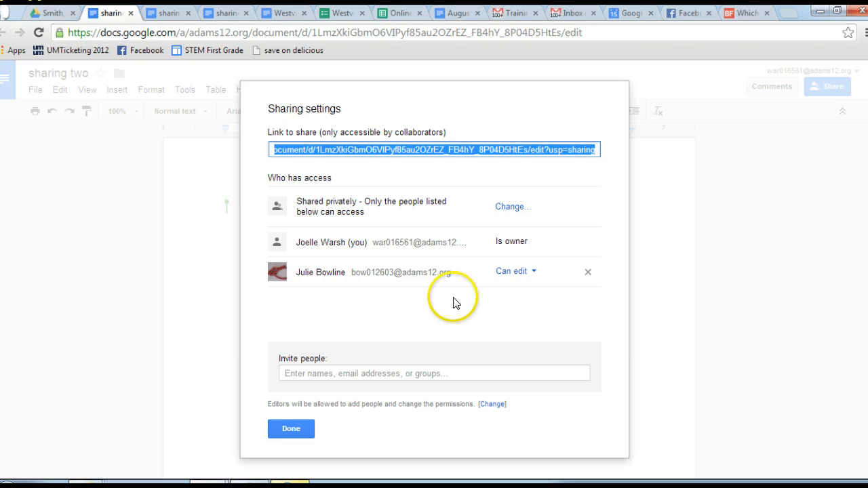
{"action": "left_click", "coordinate": [299, 424]}
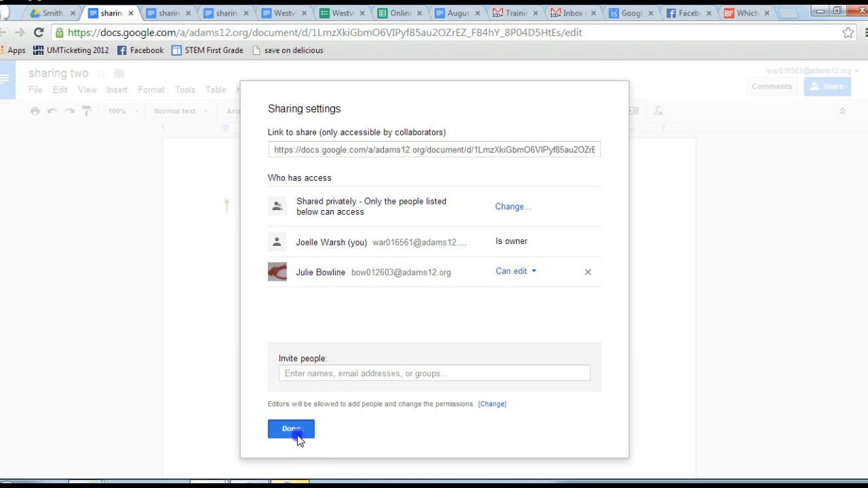
{"action": "left_click", "coordinate": [51, 13]}
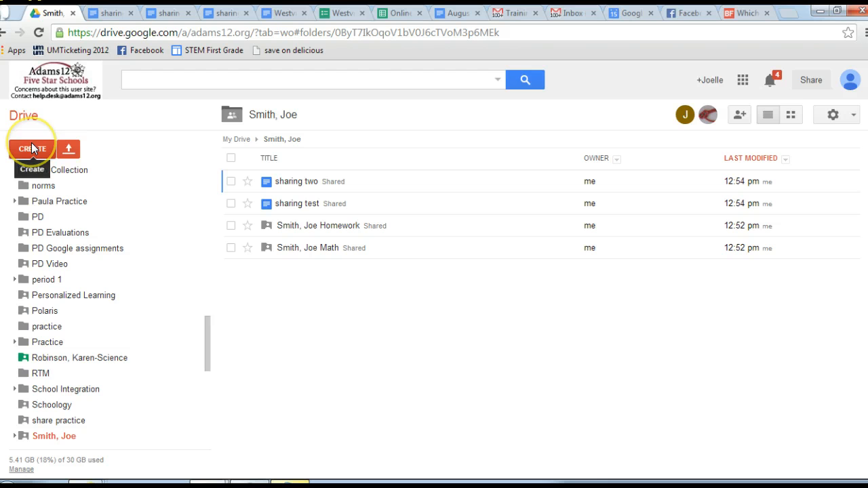
{"action": "left_click", "coordinate": [232, 182]}
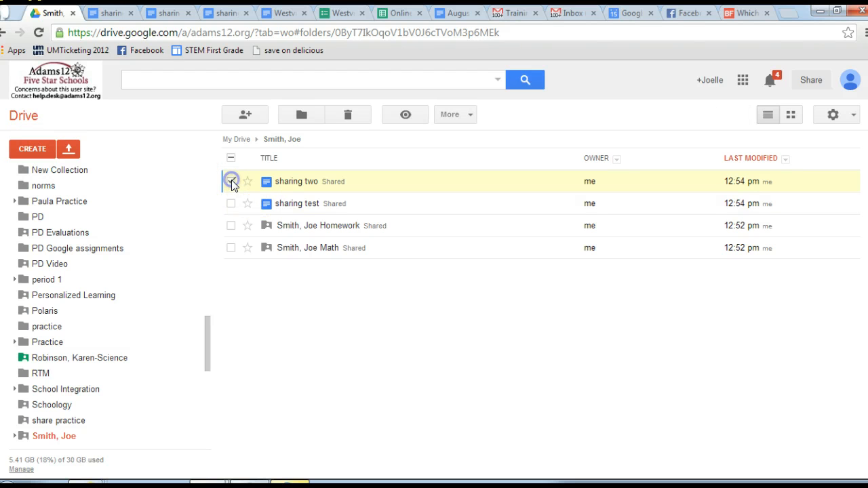
{"action": "left_click", "coordinate": [307, 111]}
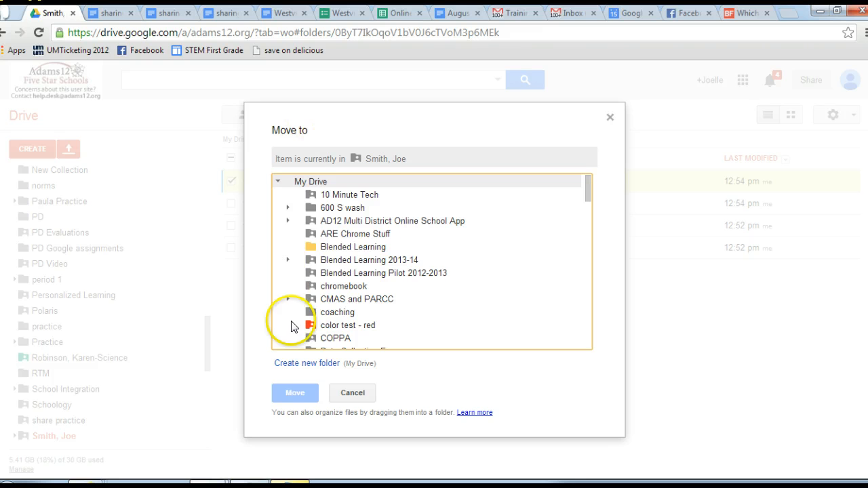
{"action": "left_click", "coordinate": [352, 392]}
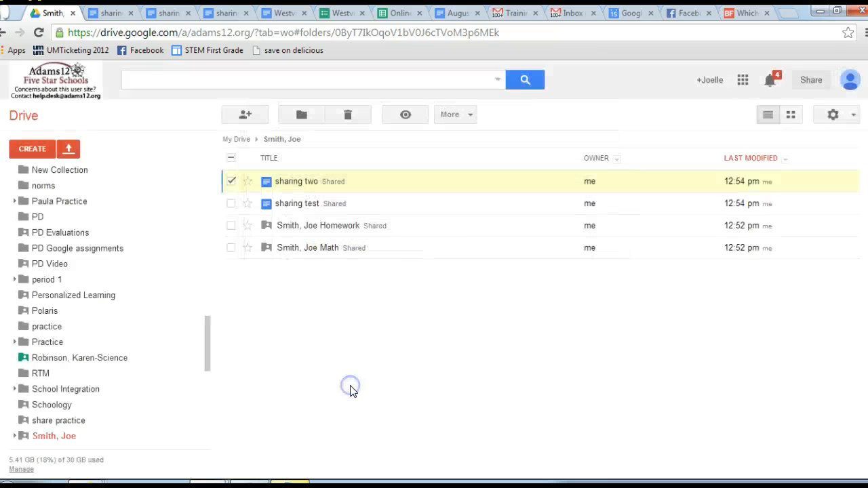